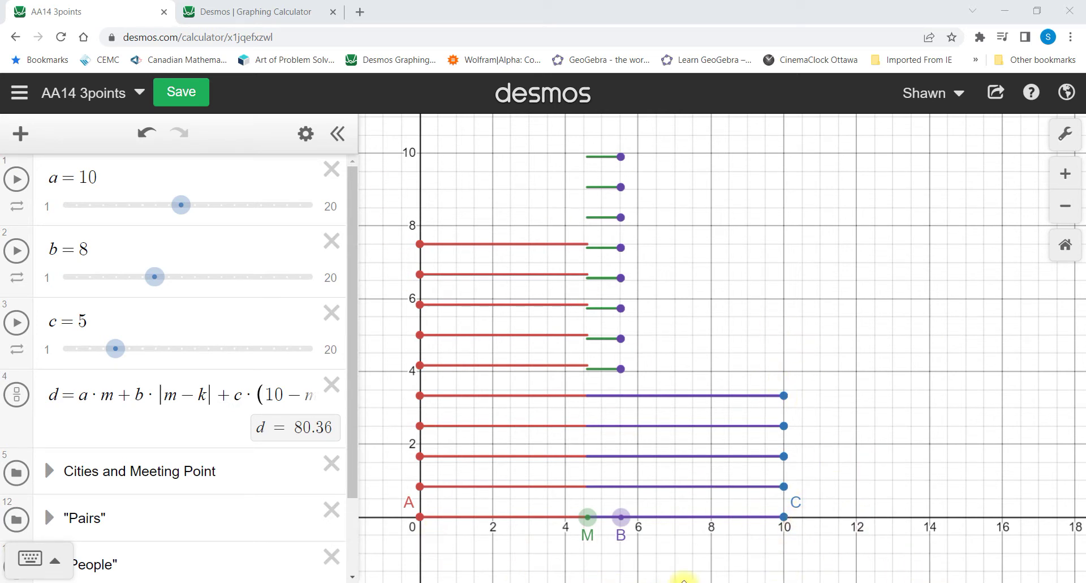
- Slide the meeting point M along the x-axis to about 3
mouse_move(691, 582)
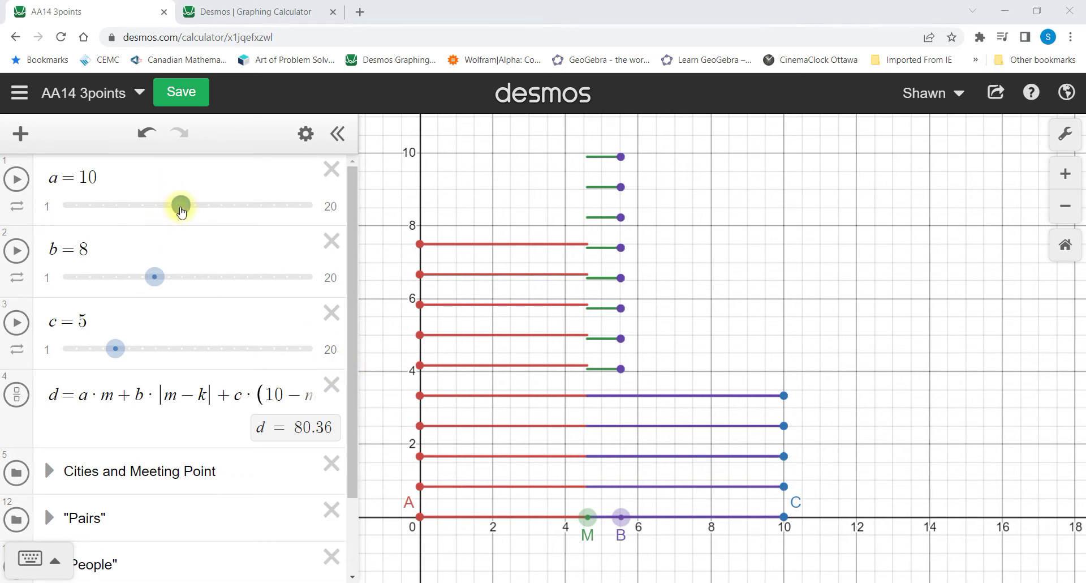
mouse_move(181, 211)
left_mouse_down()
mouse_move(221, 209)
mouse_move(170, 213)
mouse_move(204, 216)
mouse_move(173, 219)
mouse_move(192, 216)
mouse_move(188, 226)
left_mouse_up()
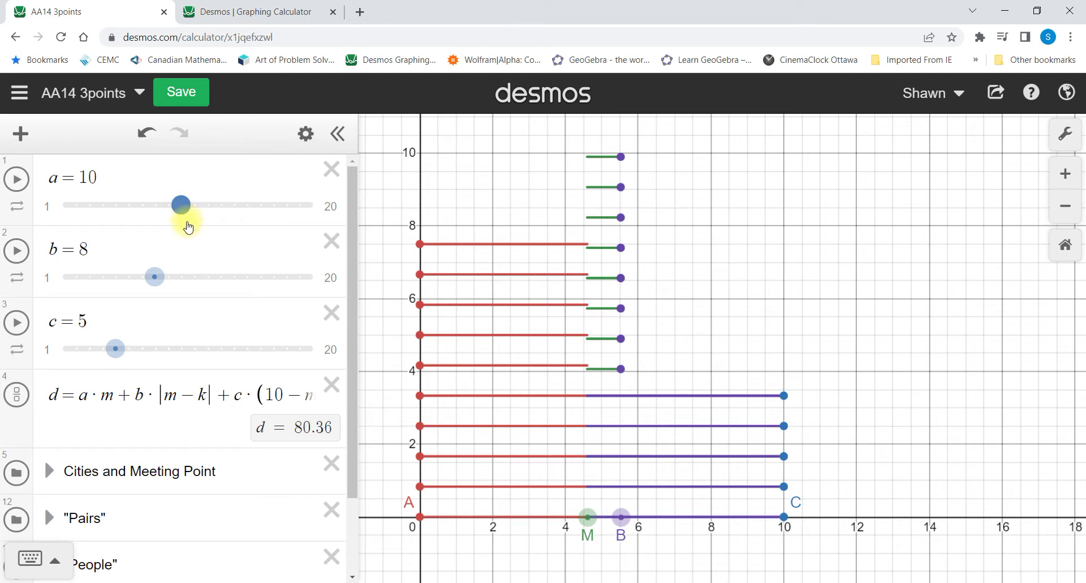
mouse_move(154, 277)
left_mouse_down()
mouse_move(223, 277)
mouse_move(155, 277)
left_mouse_up()
mouse_move(115, 348)
left_mouse_down()
mouse_move(171, 351)
mouse_move(79, 350)
mouse_move(155, 348)
mouse_move(119, 348)
left_mouse_up()
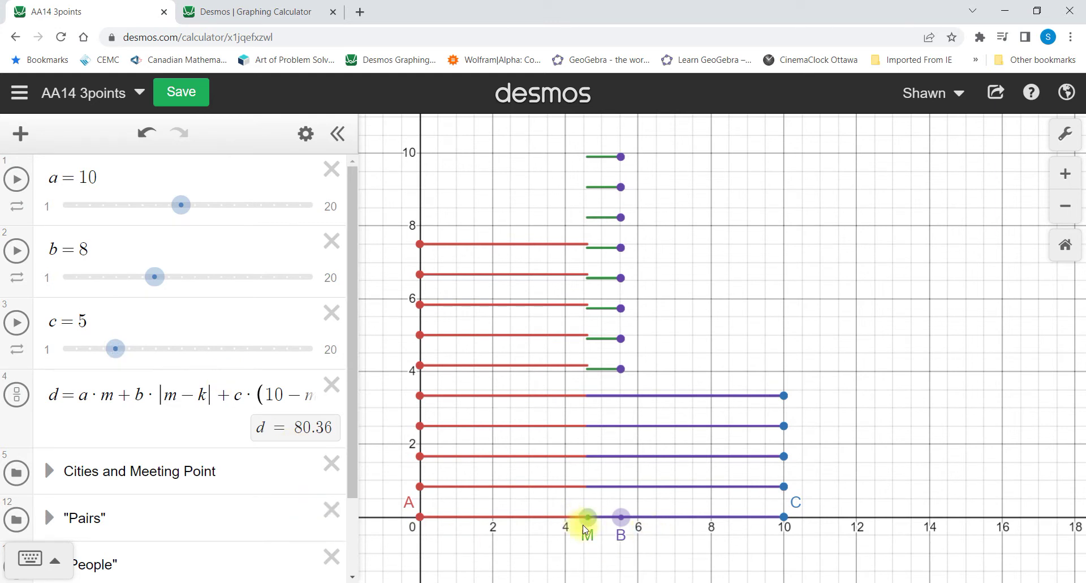
left_click_drag(586, 530, 530, 539)
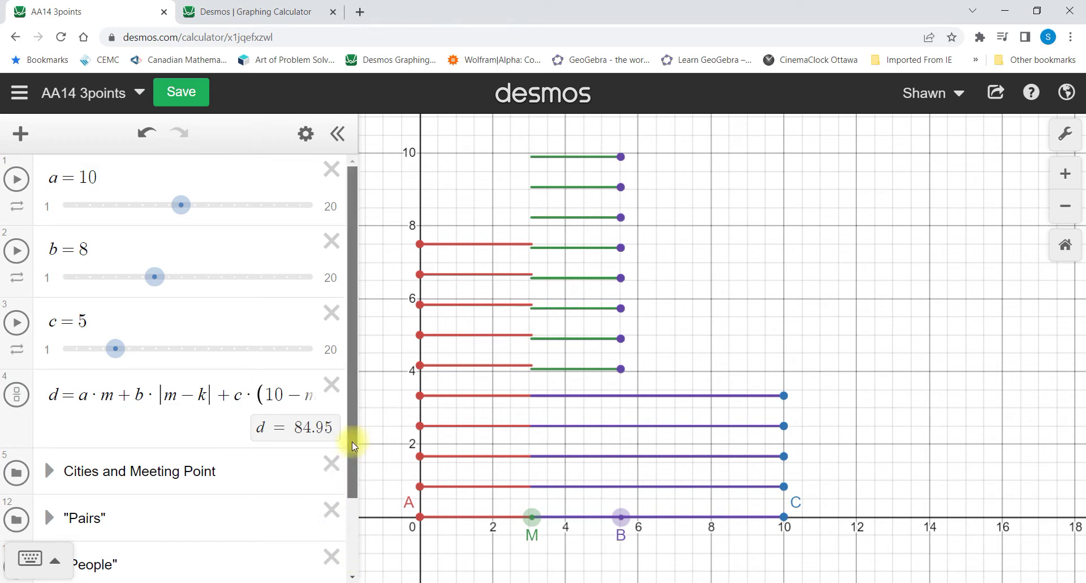
mouse_move(351, 442)
left_mouse_down()
mouse_move(356, 514)
mouse_move(358, 430)
left_mouse_up()
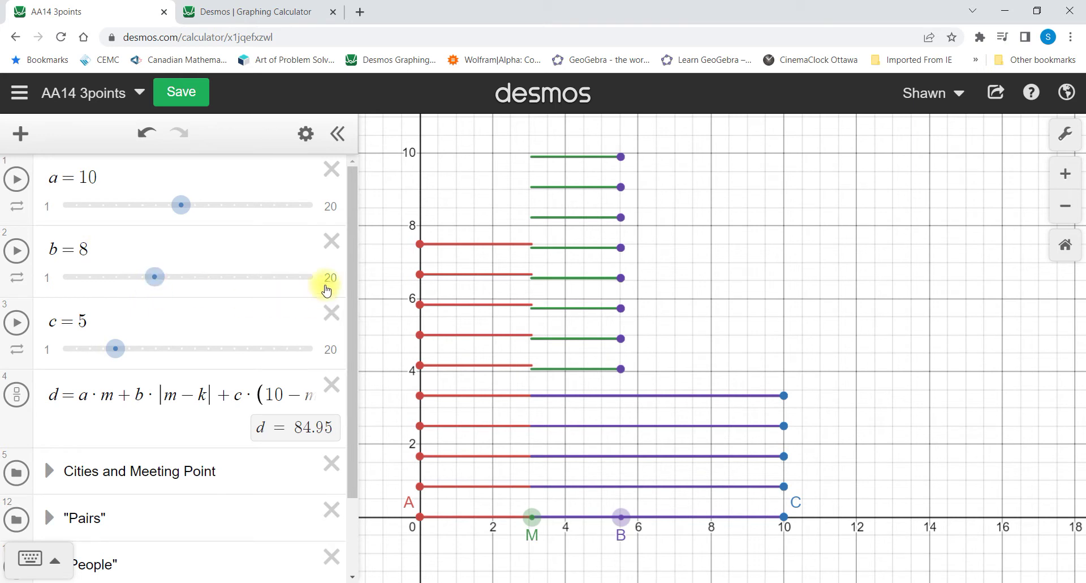
left_click_drag(351, 273, 357, 364)
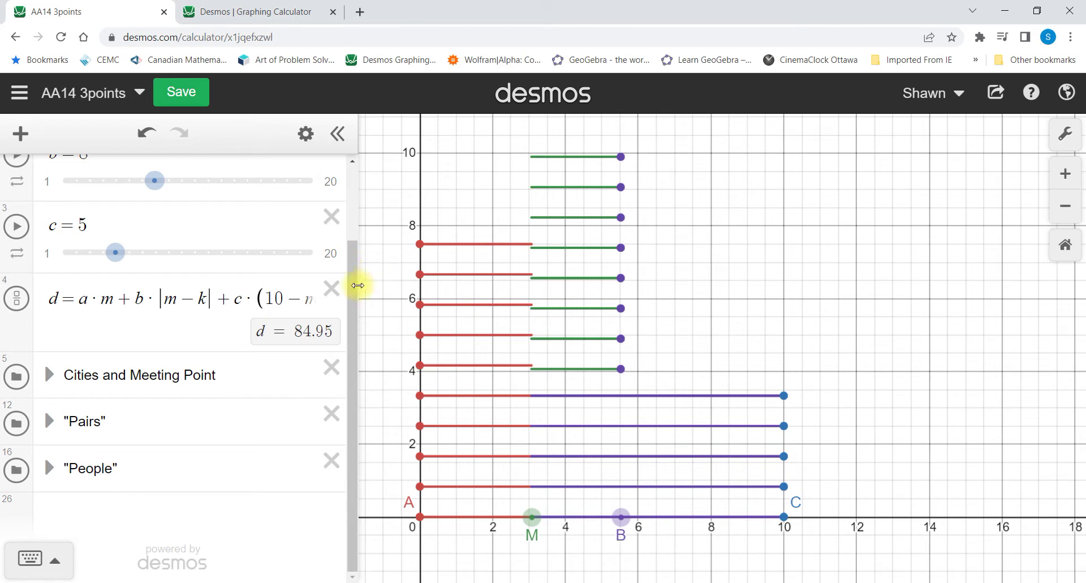
- In the untitled blank graph, define a slider d = 2 and slide its value to -0.5
left_click(262, 12)
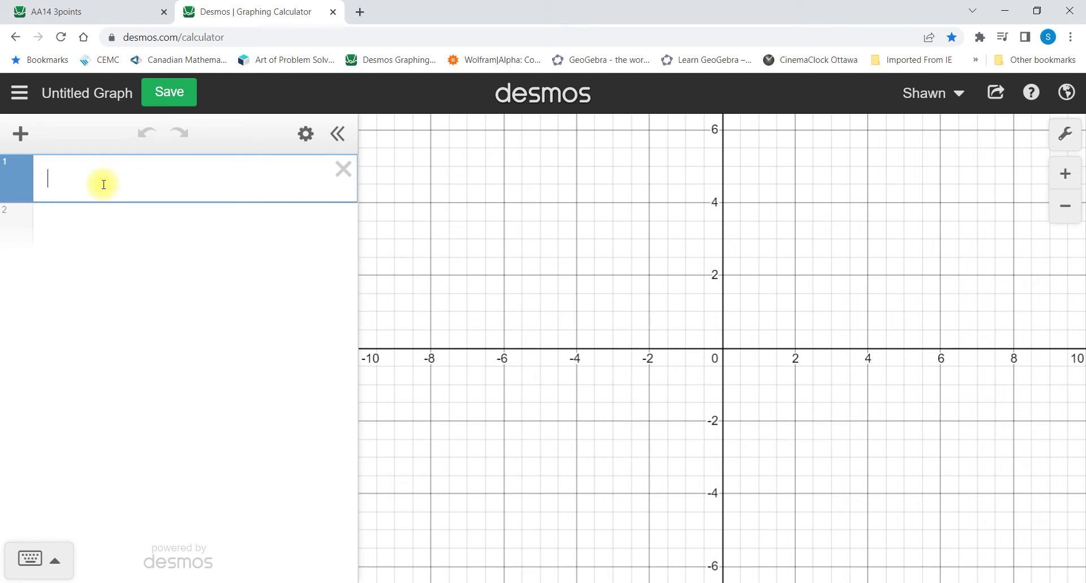
type("d=2")
key("Return")
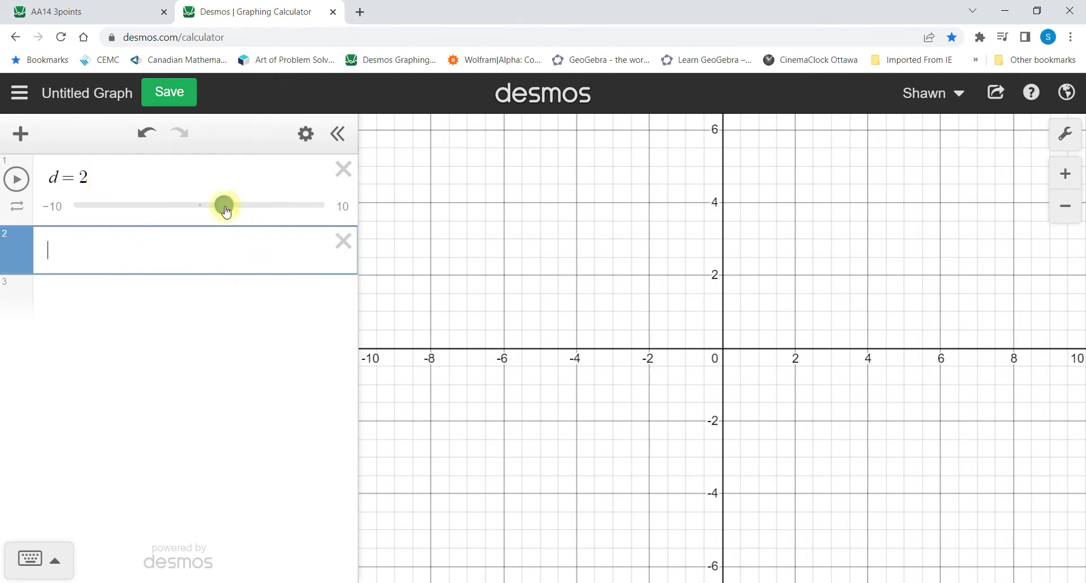
mouse_move(225, 205)
left_mouse_down()
mouse_move(177, 205)
mouse_move(230, 206)
left_mouse_up()
left_click(194, 219)
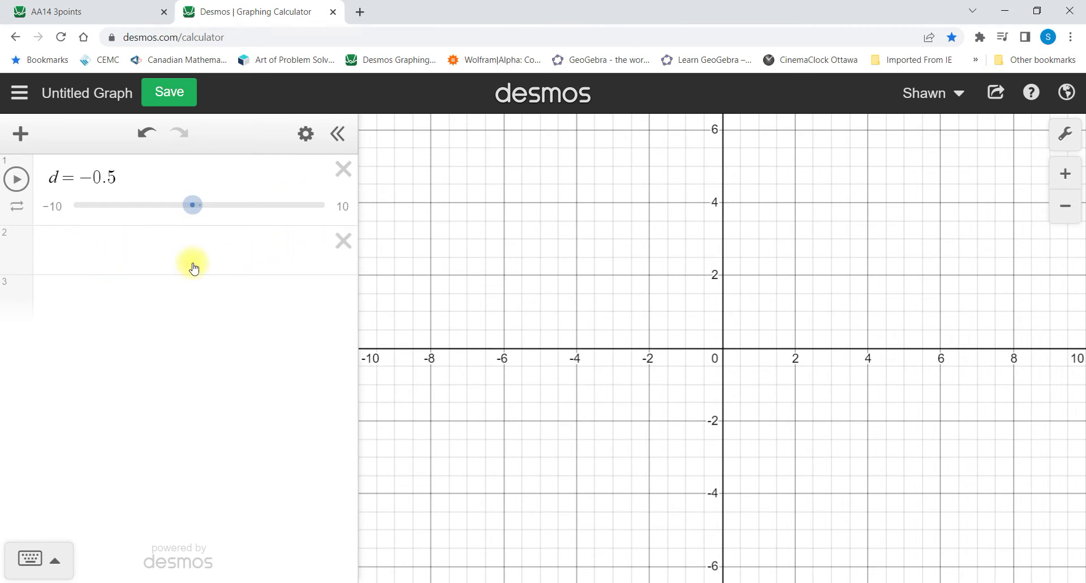
- Limit slider d to the range 1 to 20 with a step of 1, and slide it to 9
left_click(52, 206)
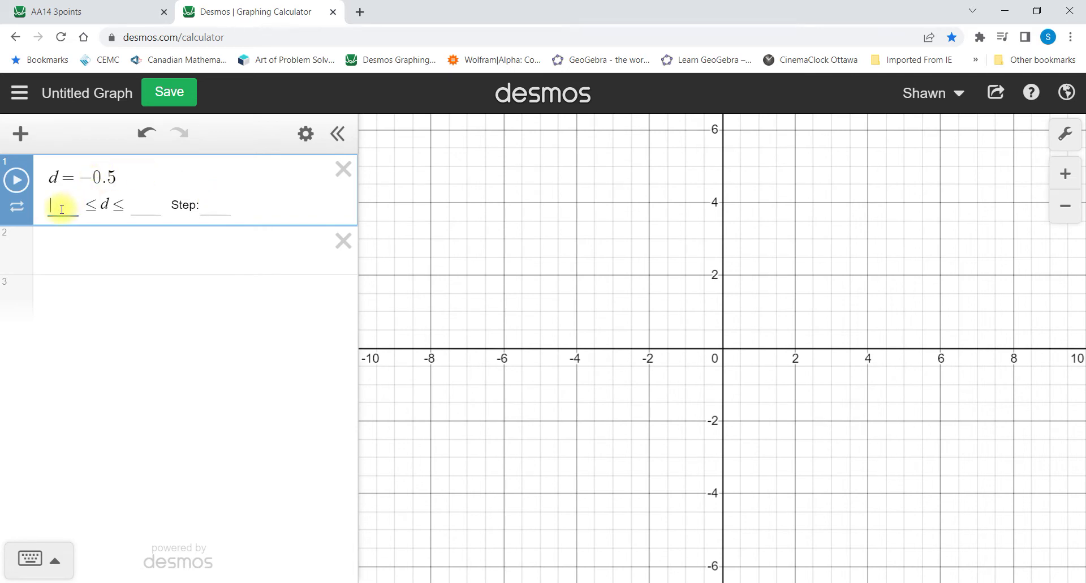
type("1")
left_click(141, 204)
type("20")
left_click(216, 211)
type("1")
key("Return")
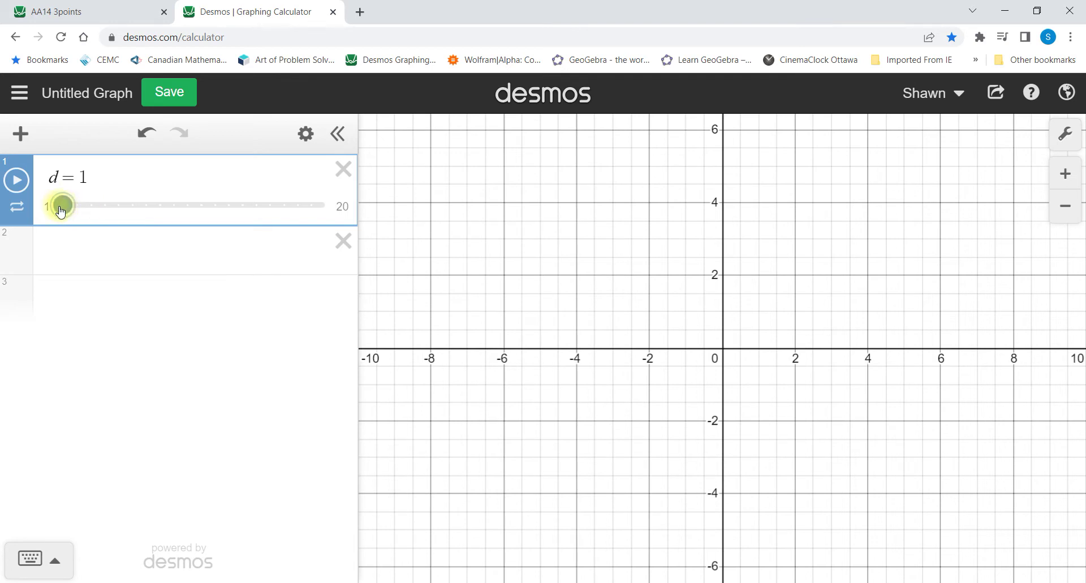
left_click_drag(63, 206, 162, 226)
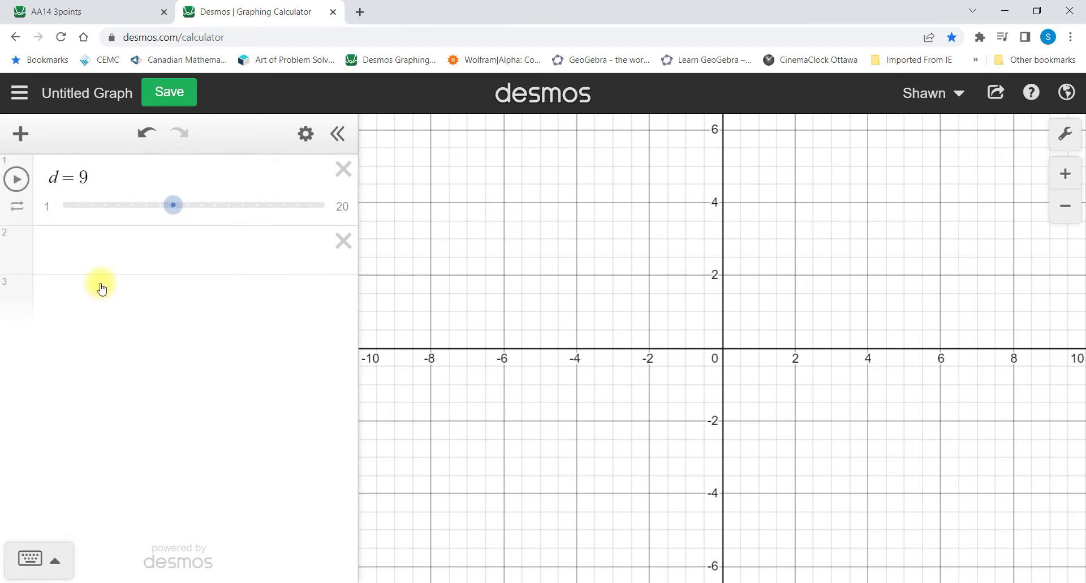
- Define a second slider p = -2 on the empty line below slider d
left_click(75, 254)
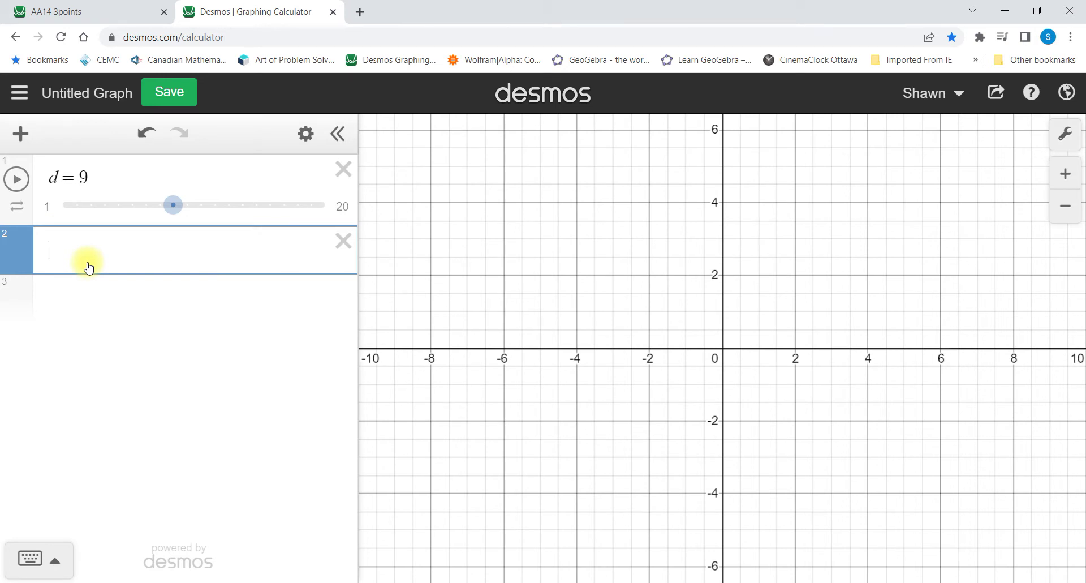
type("p=-2")
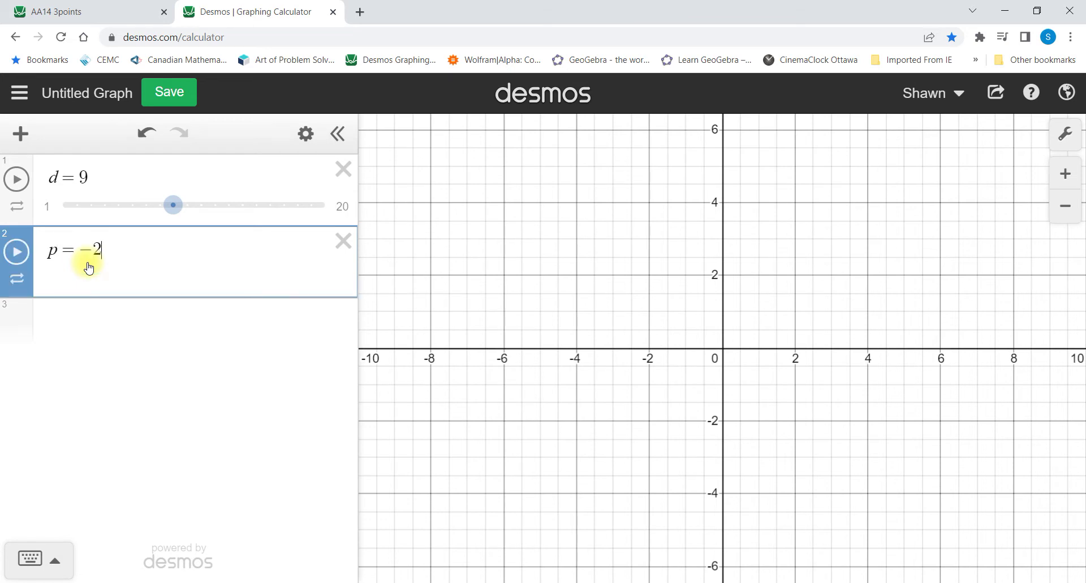
key("Return")
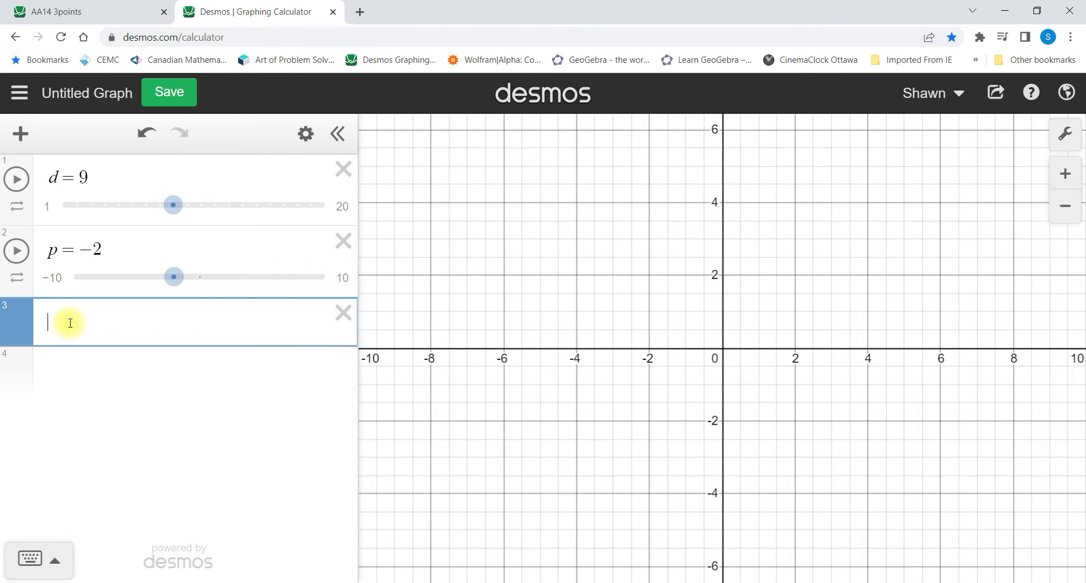
- Plot the movable point (p,0) and move it along the x-axis to p = -4.75
type("(p,0")
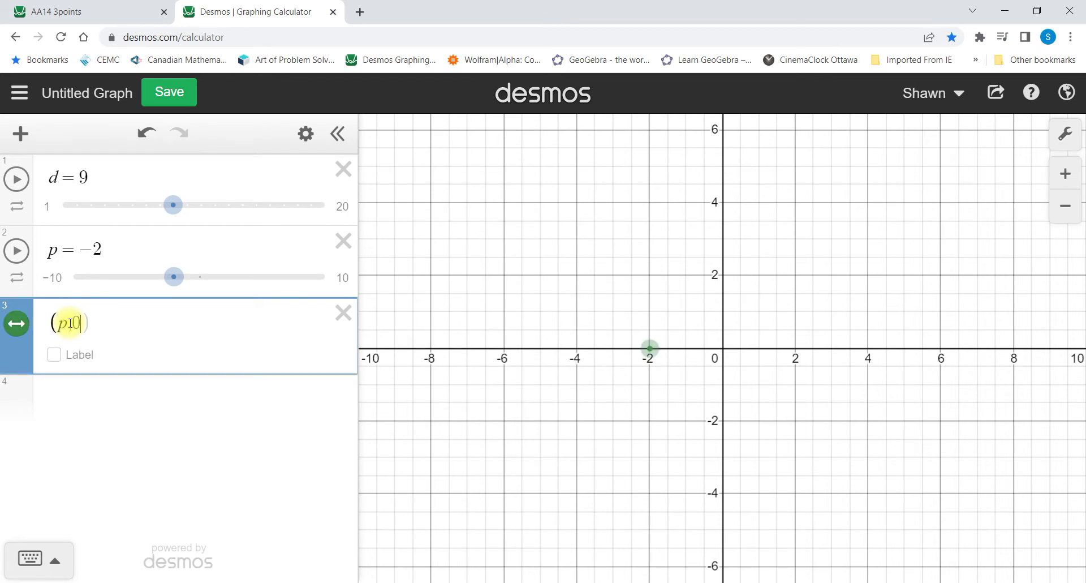
key("Return")
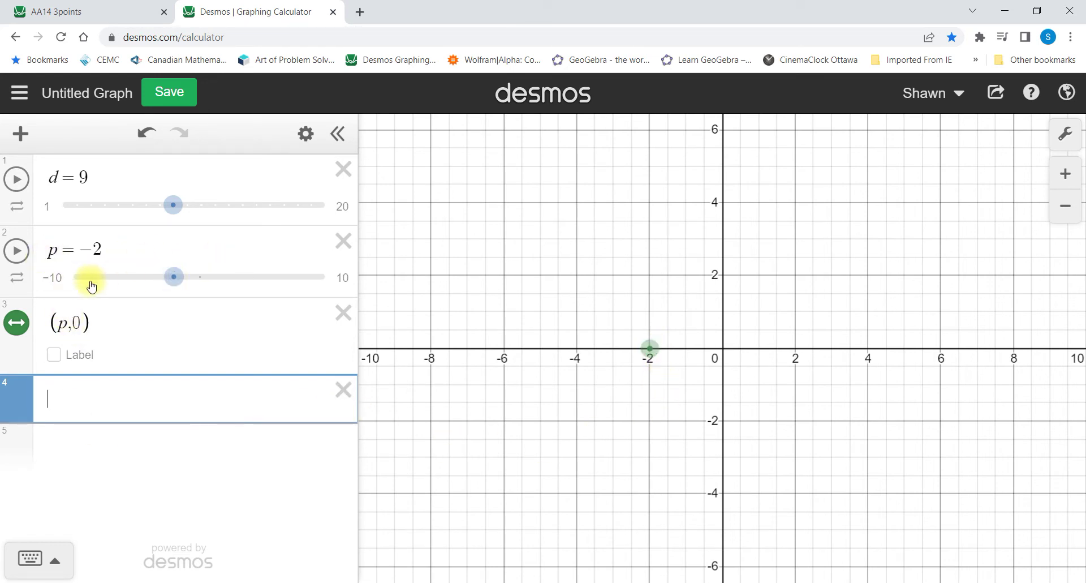
left_click_drag(644, 346, 552, 350)
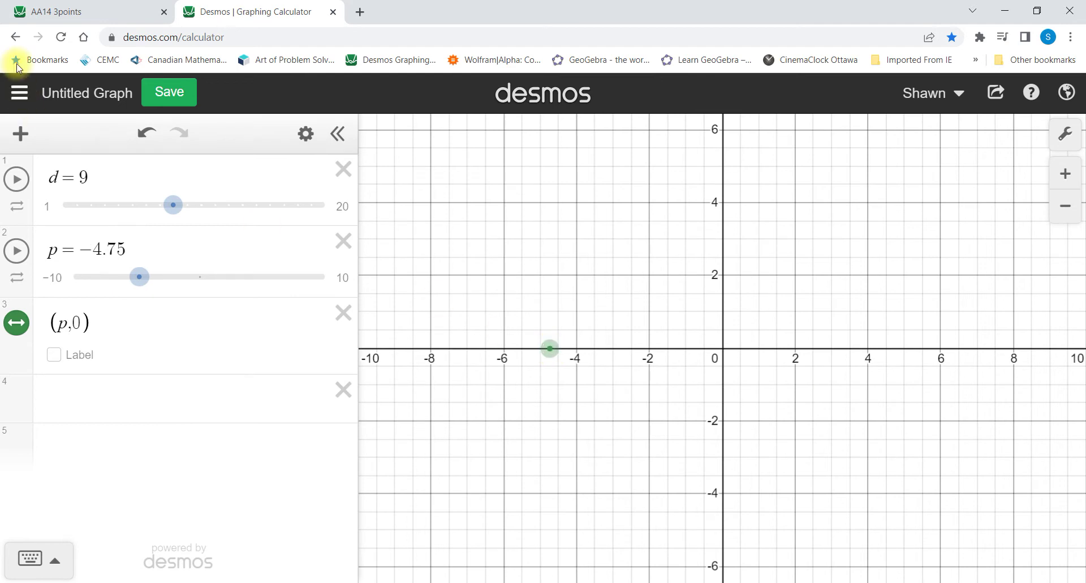
- In the AA14 3points graph, move point B to about 6.8 and meeting point M to about 3.8 on the x-axis
left_click(62, 11)
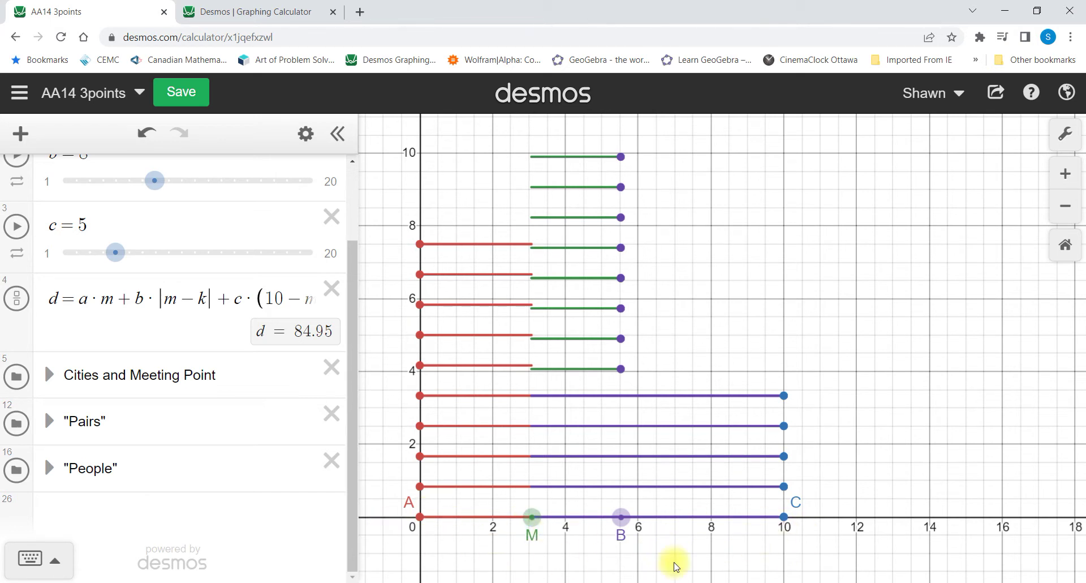
left_click_drag(623, 519, 666, 517)
left_click_drag(530, 519, 556, 526)
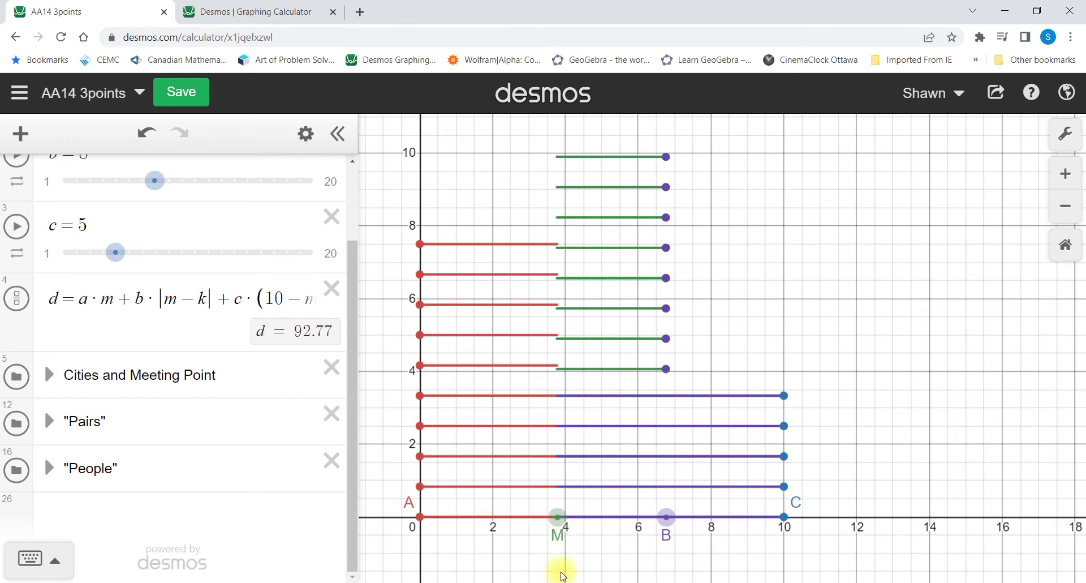
- Back in the untitled graph, add a folder named "my folder" to the expression list
left_click(272, 15)
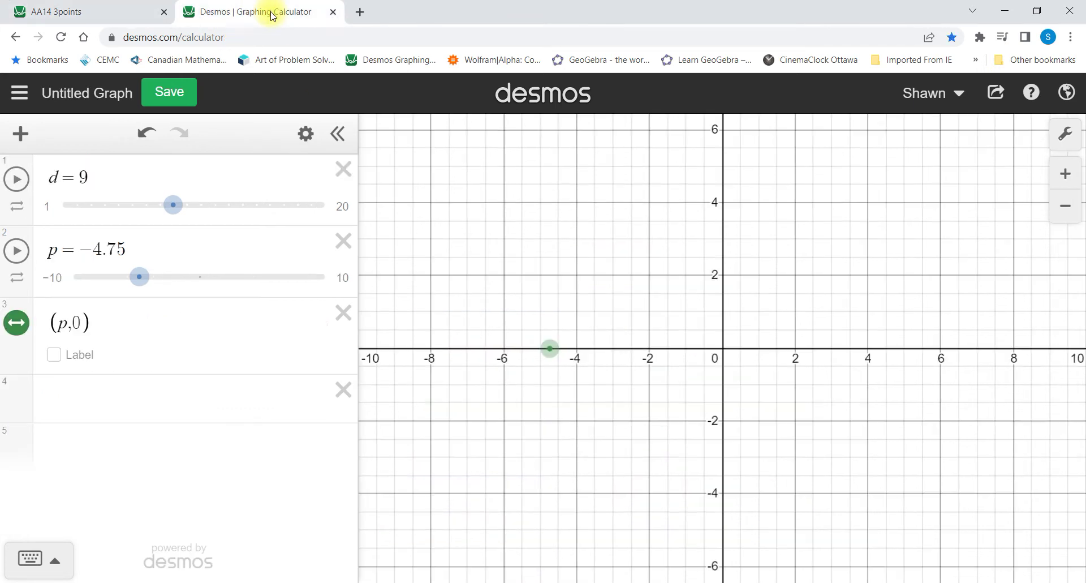
left_click(170, 405)
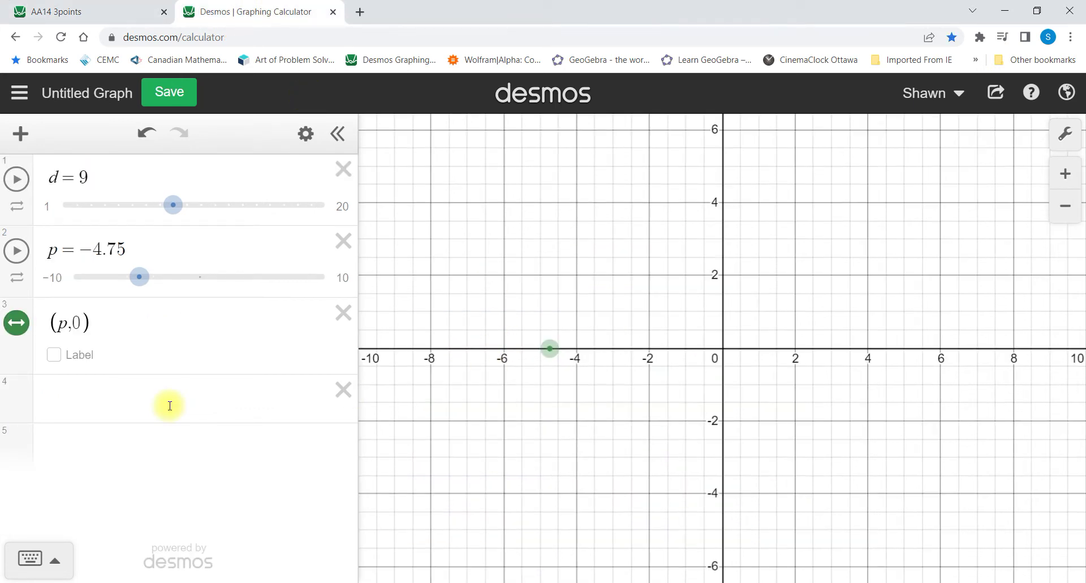
left_click(21, 135)
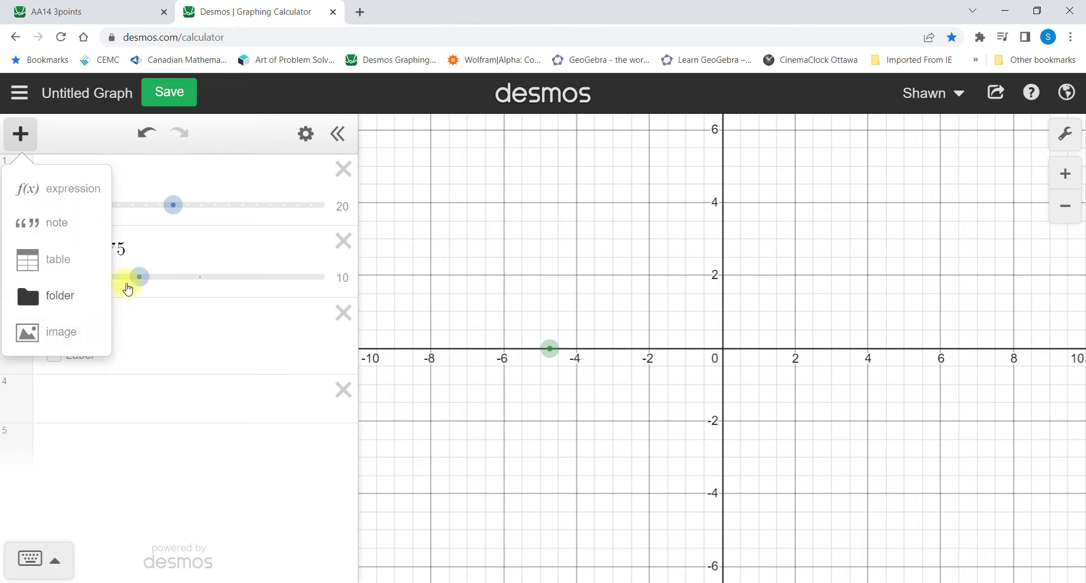
left_click(53, 298)
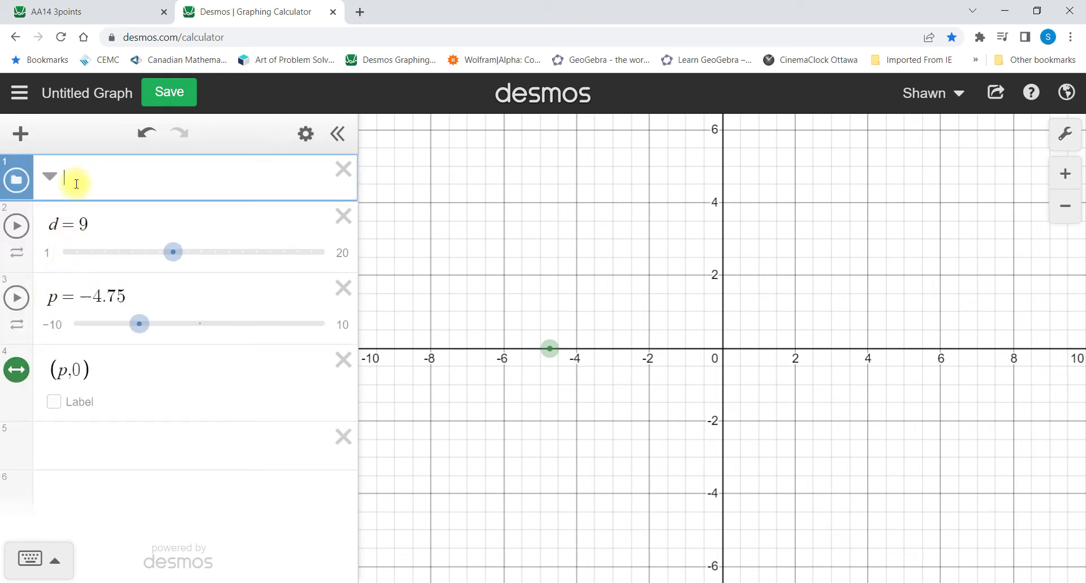
type("my folder")
left_click(136, 444)
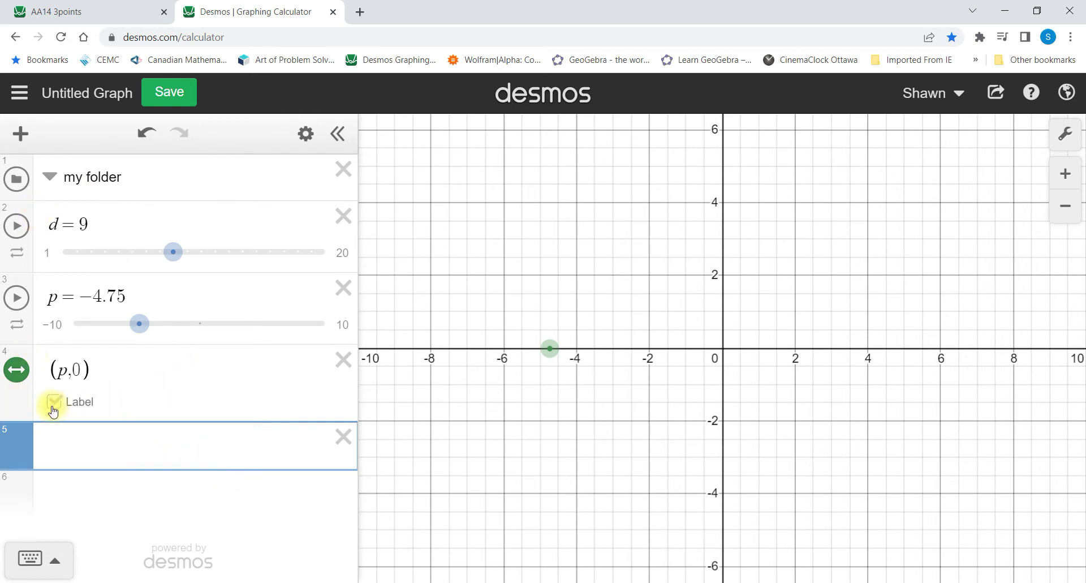
- Move the point (p,0) and the slider p into "my folder" and collapse the folder
left_click_drag(23, 352, 34, 201)
left_click_drag(27, 357, 29, 275)
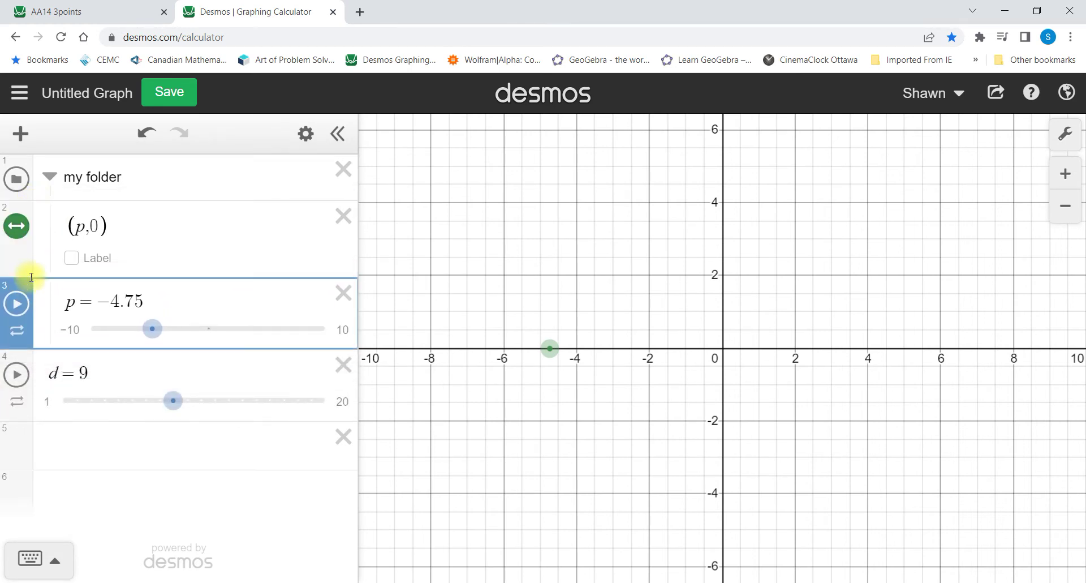
left_click(90, 448)
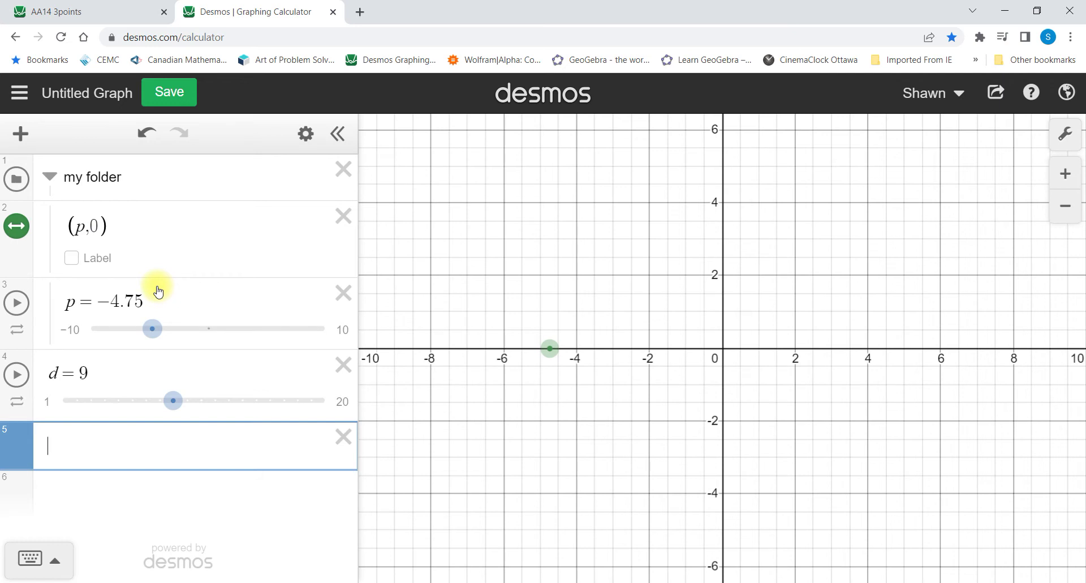
left_click(50, 177)
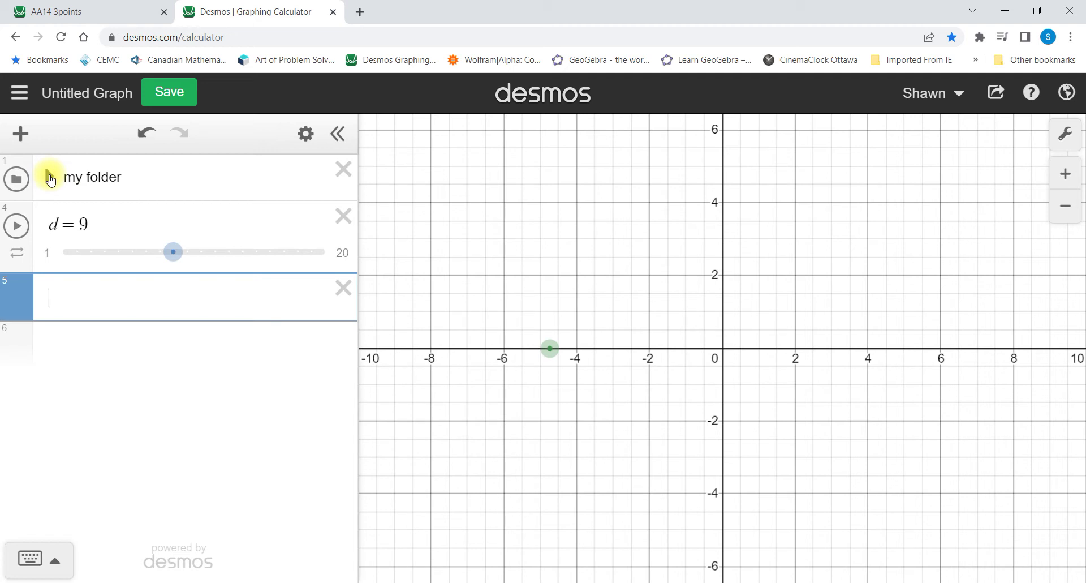
left_click(50, 178)
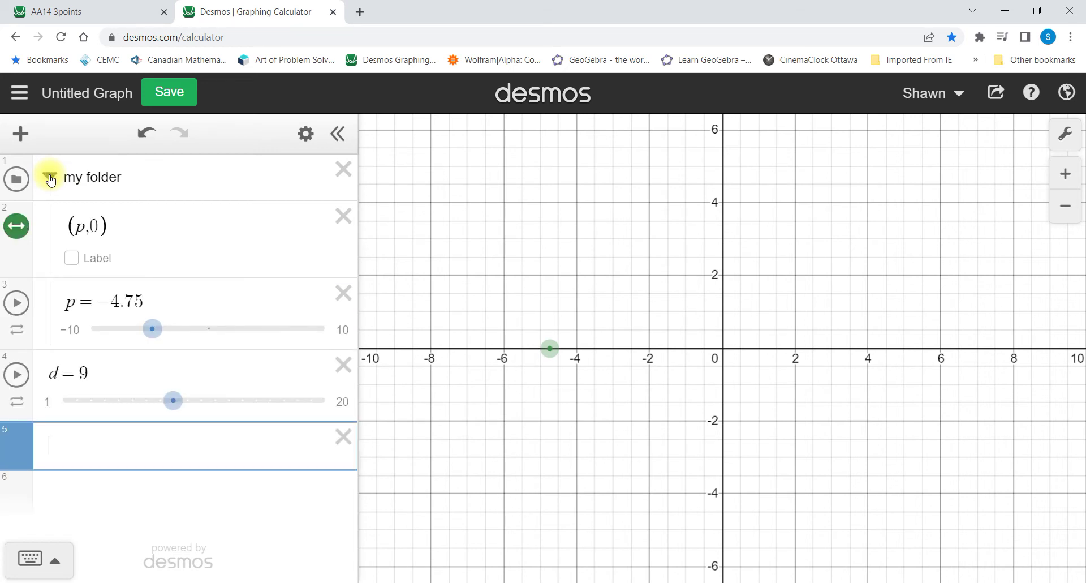
left_click(50, 177)
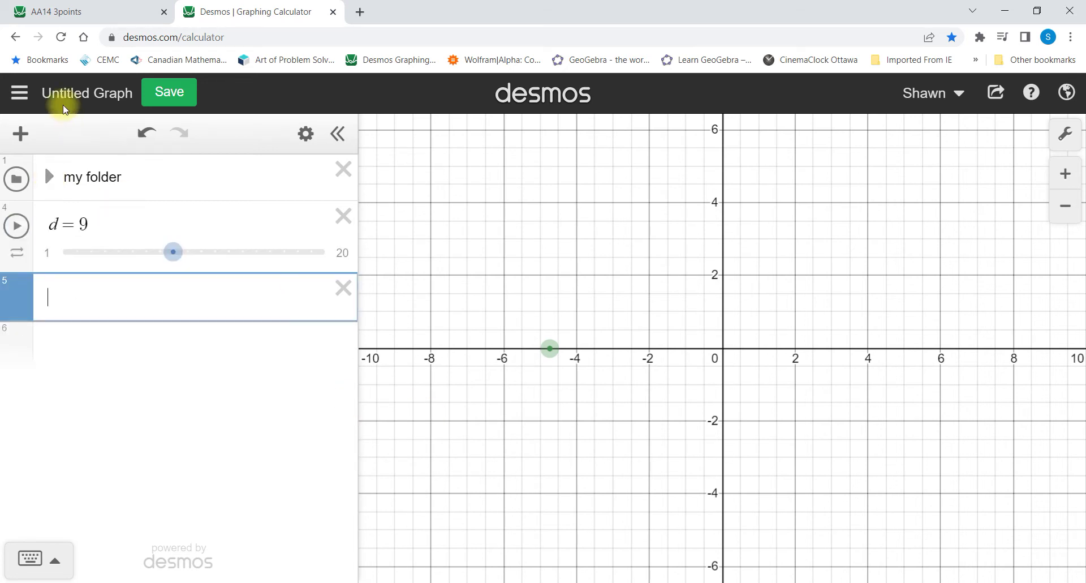
- In the AA14 3points graph, examine the contents of the "Cities and Meeting Point", "Pairs" and "People" folders, collapsing each one
left_click(50, 8)
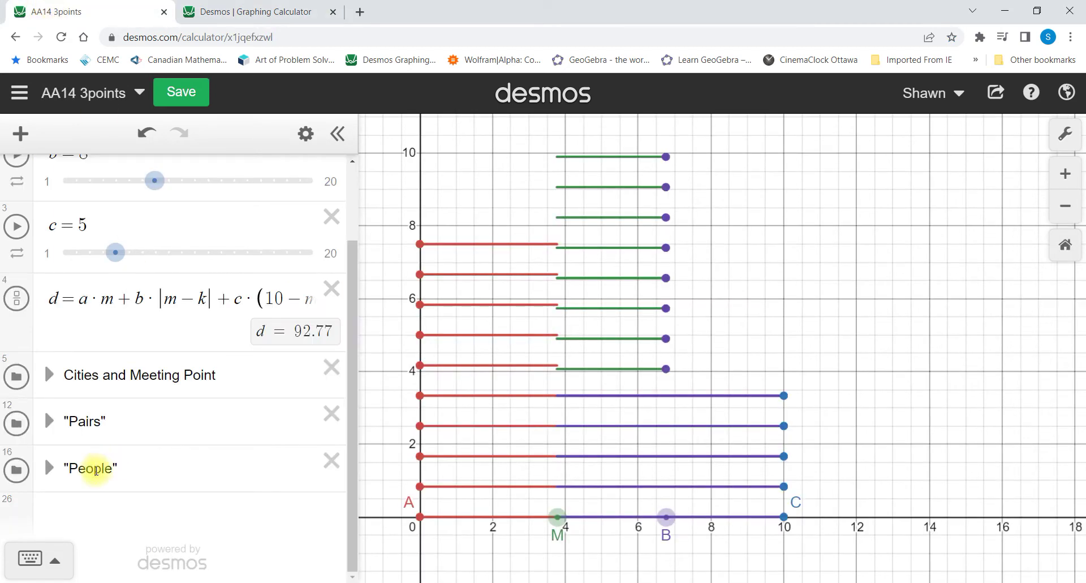
left_click(50, 381)
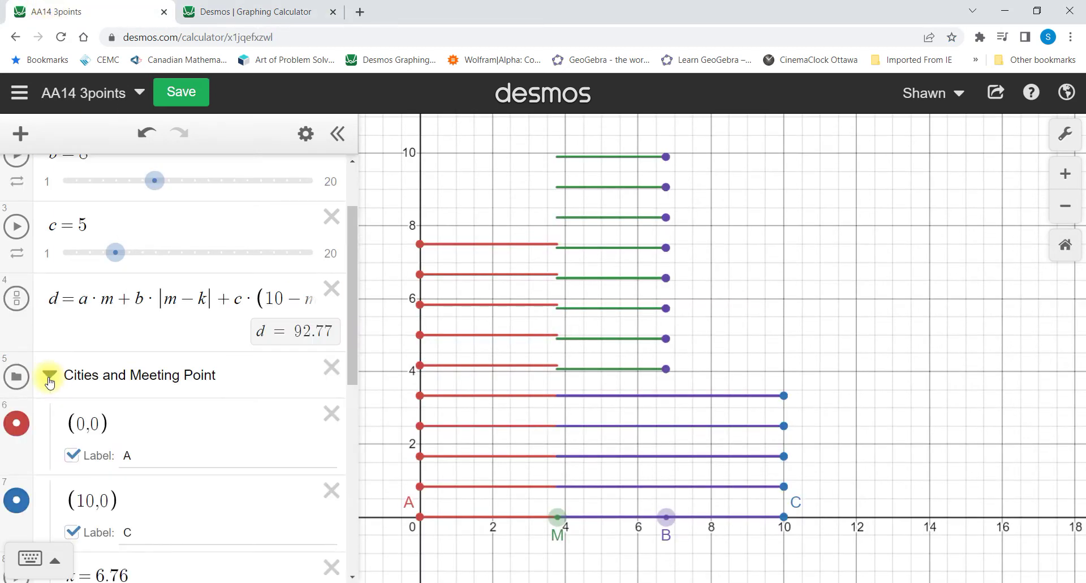
left_click(50, 380)
left_click(50, 421)
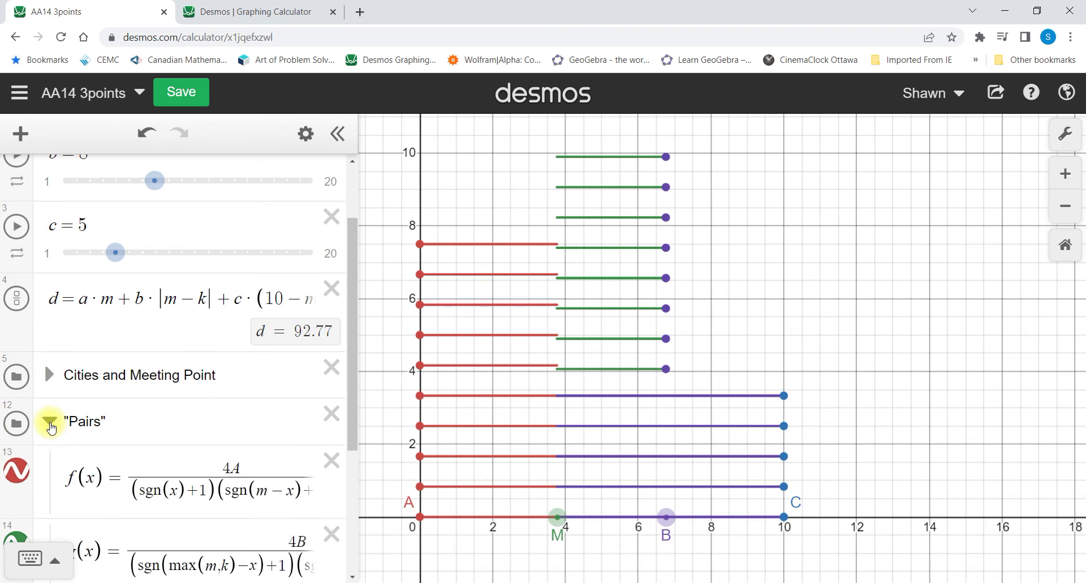
left_click(49, 422)
left_click(49, 468)
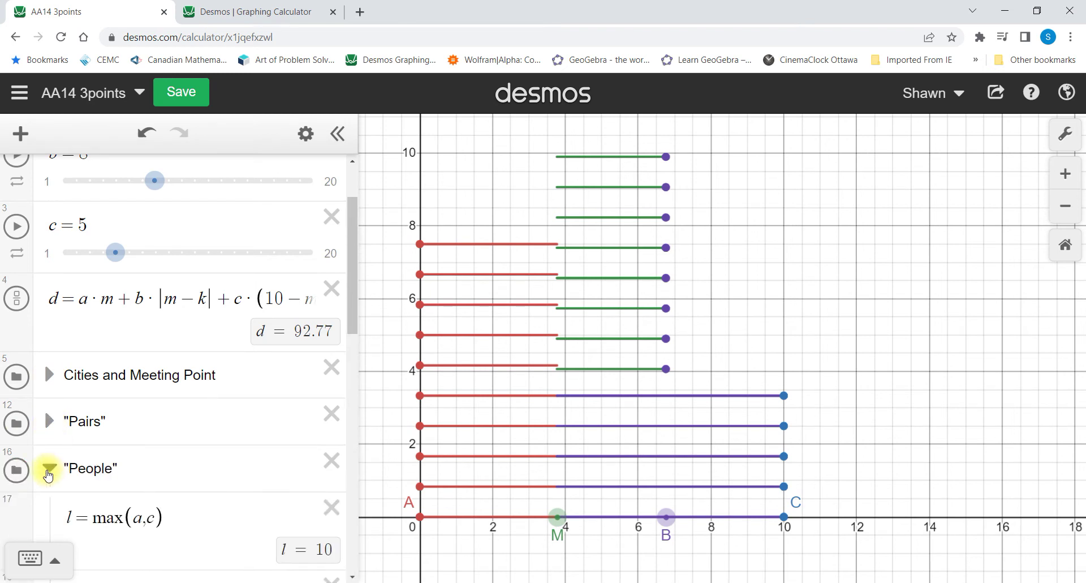
left_click(49, 470)
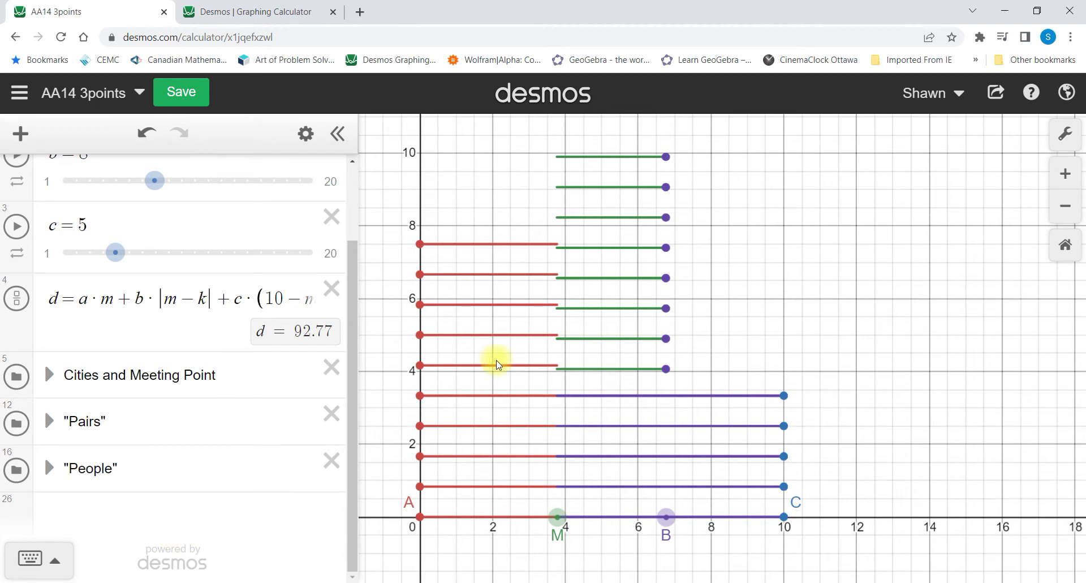
- Switch back to the untitled graph and expand "my folder" to show its point and slider p
scroll(347, 244, "up", 3)
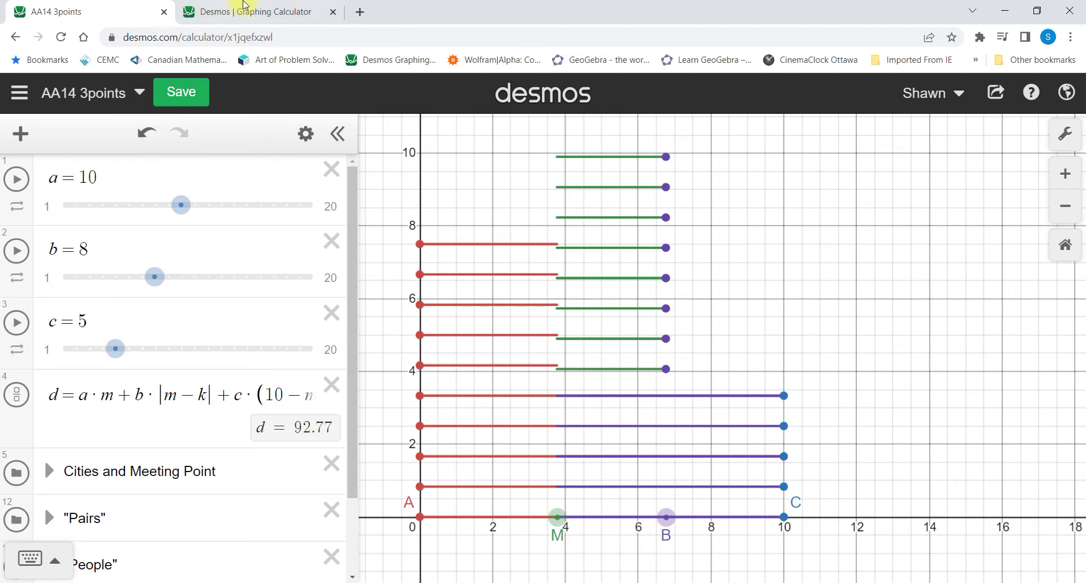
left_click(246, 13)
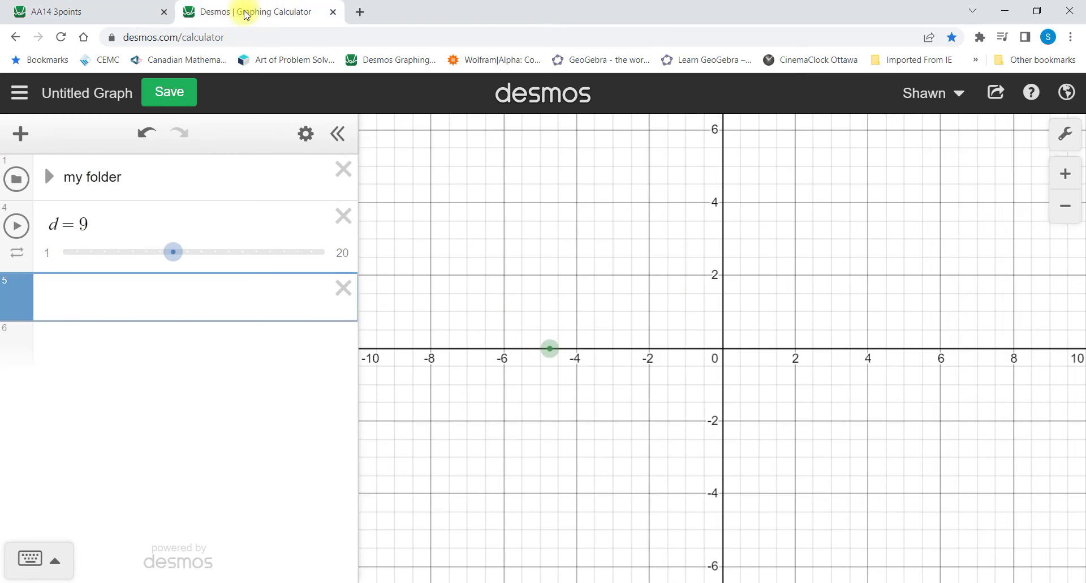
left_click(121, 13)
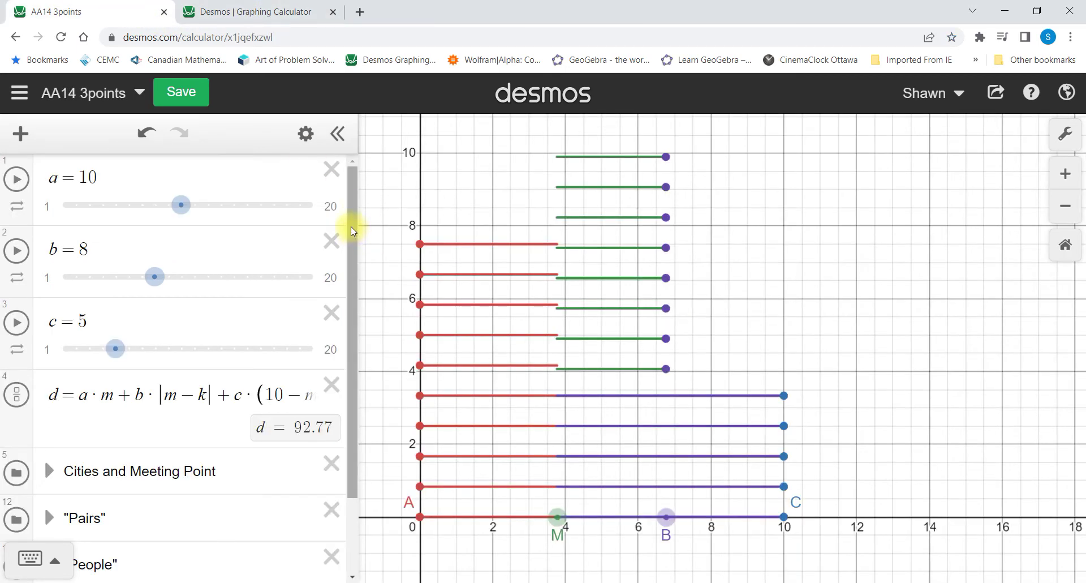
left_click(243, 13)
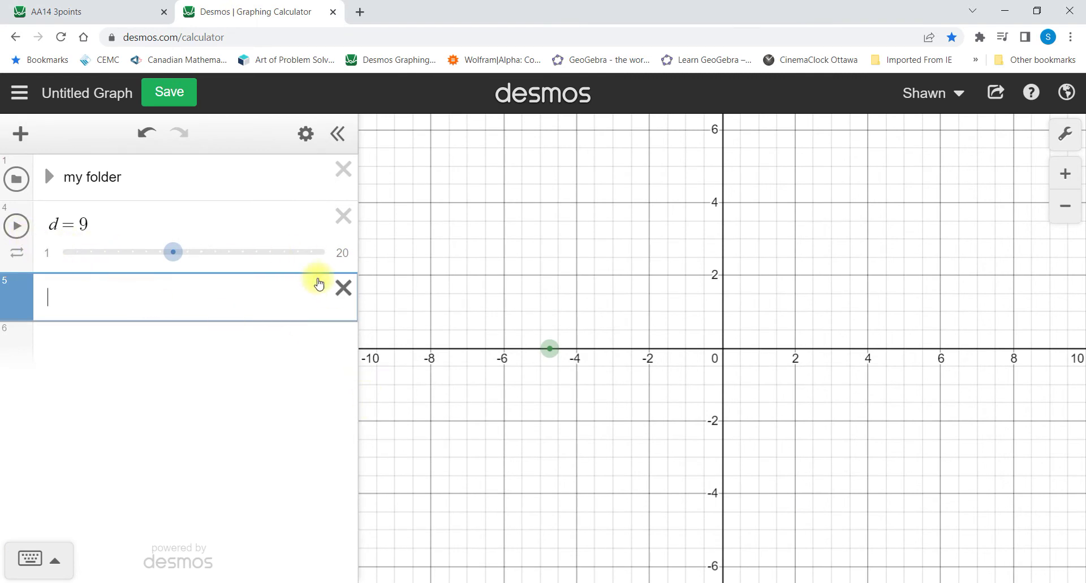
left_click(49, 177)
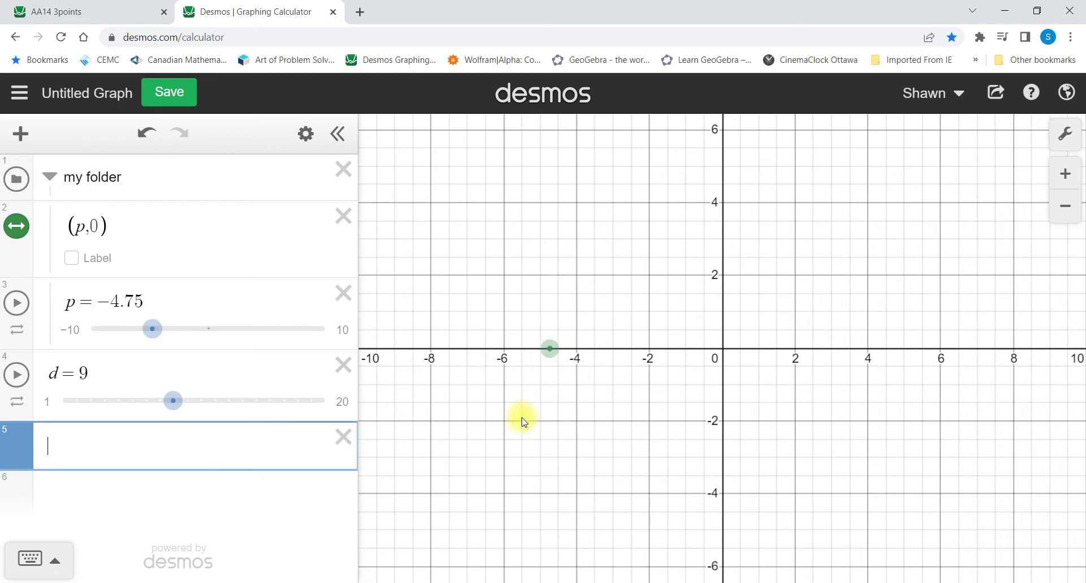
- Hide and show the point (p,0) in "my folder" several times, leaving it shown
left_click(16, 227)
left_click(15, 227)
left_click(16, 227)
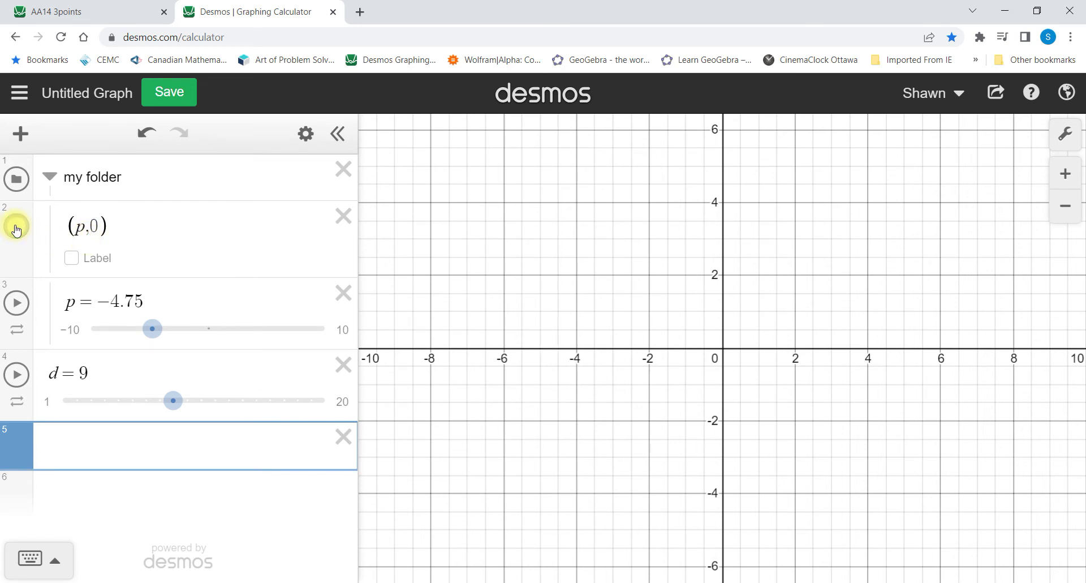
left_click(16, 228)
left_click(16, 227)
left_click(15, 227)
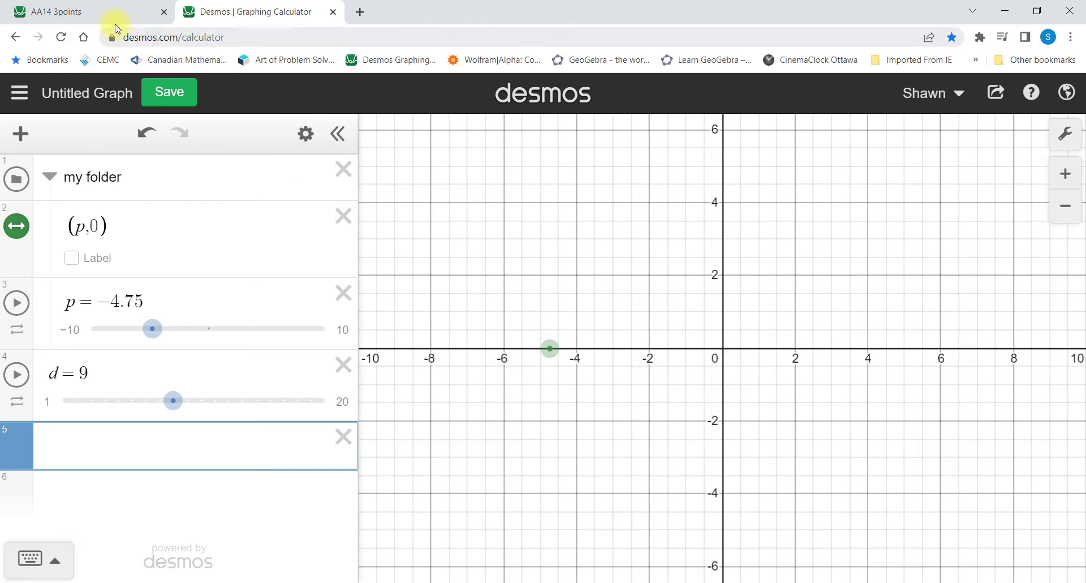
- In the AA14 3points graph, hide and show again the "Cities and Meeting Point", "People" and "Pairs" folders one after another
left_click(104, 12)
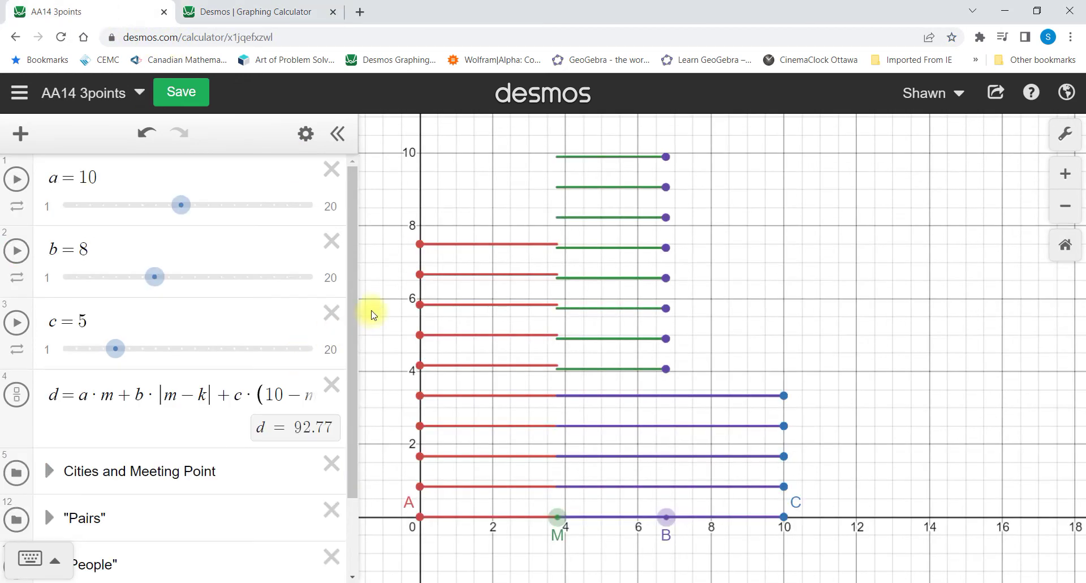
left_click_drag(351, 300, 349, 414)
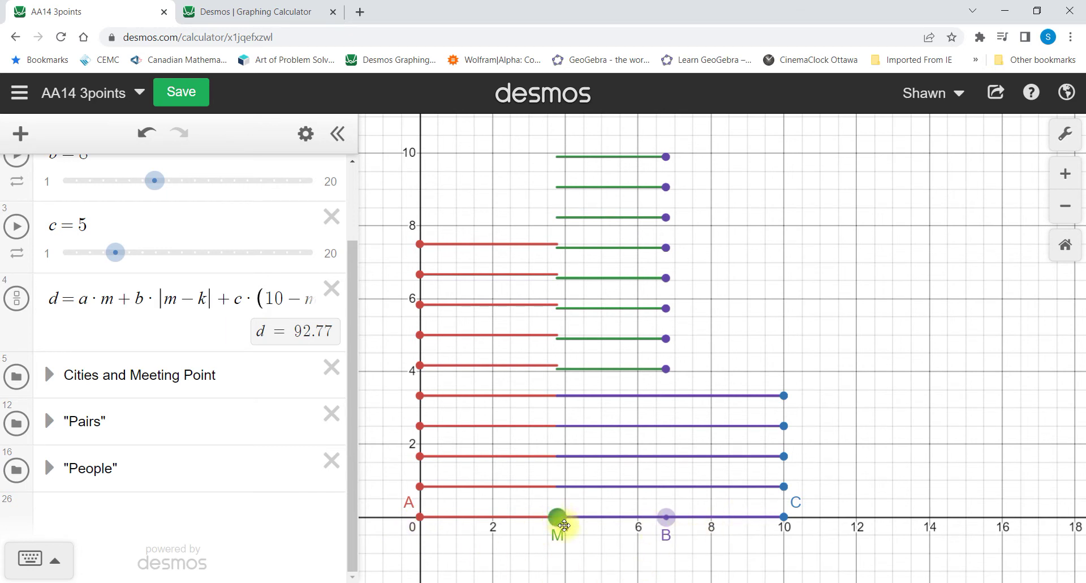
left_click(17, 378)
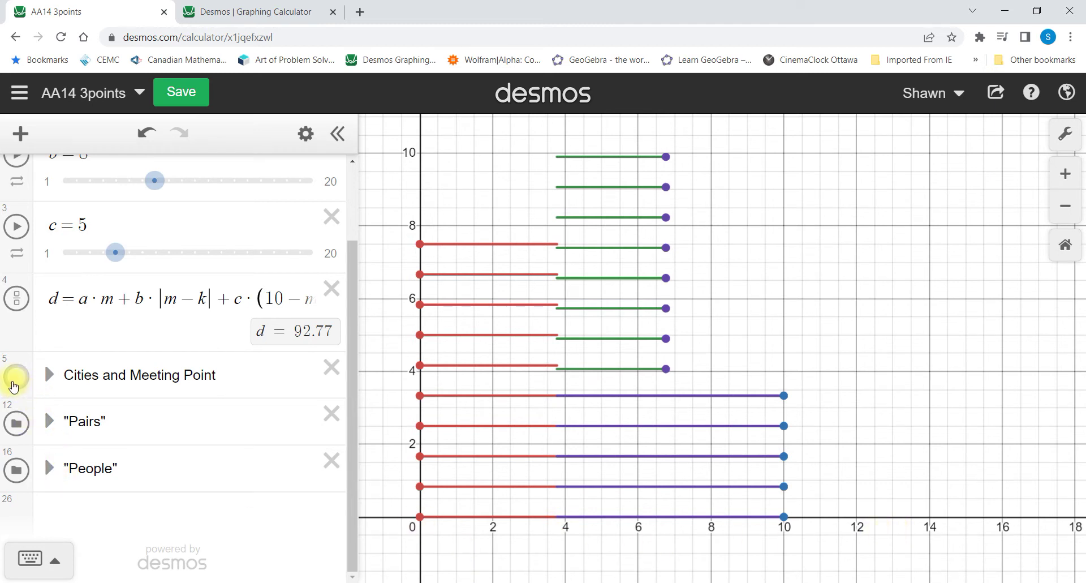
left_click(15, 377)
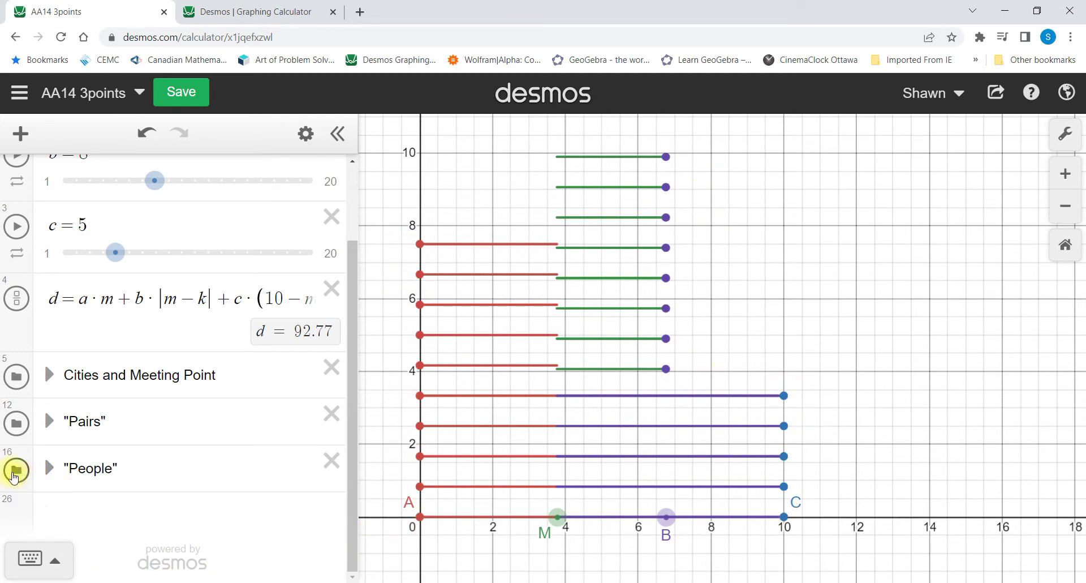
left_click(15, 473)
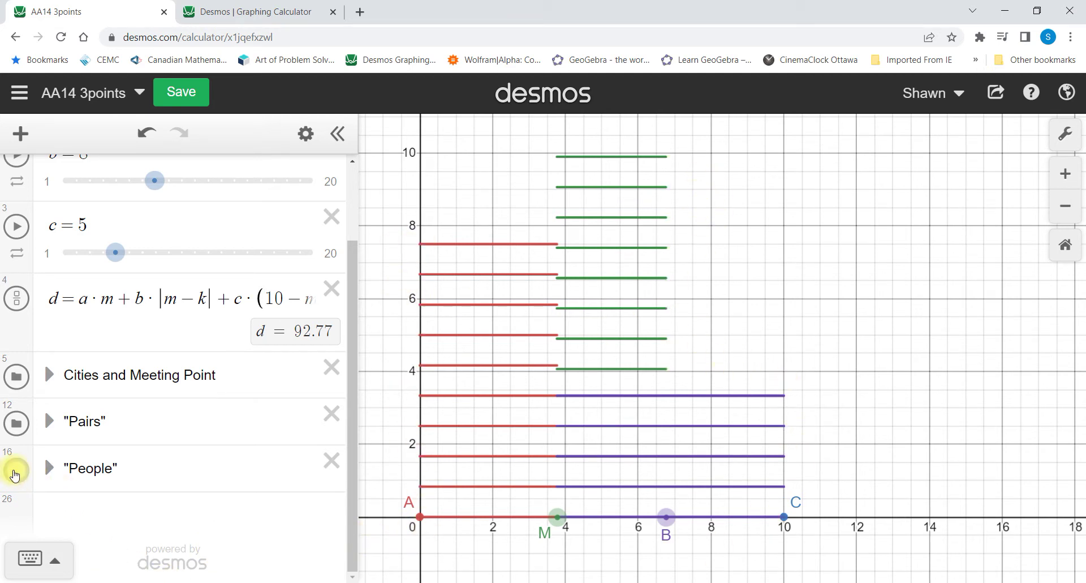
left_click(16, 473)
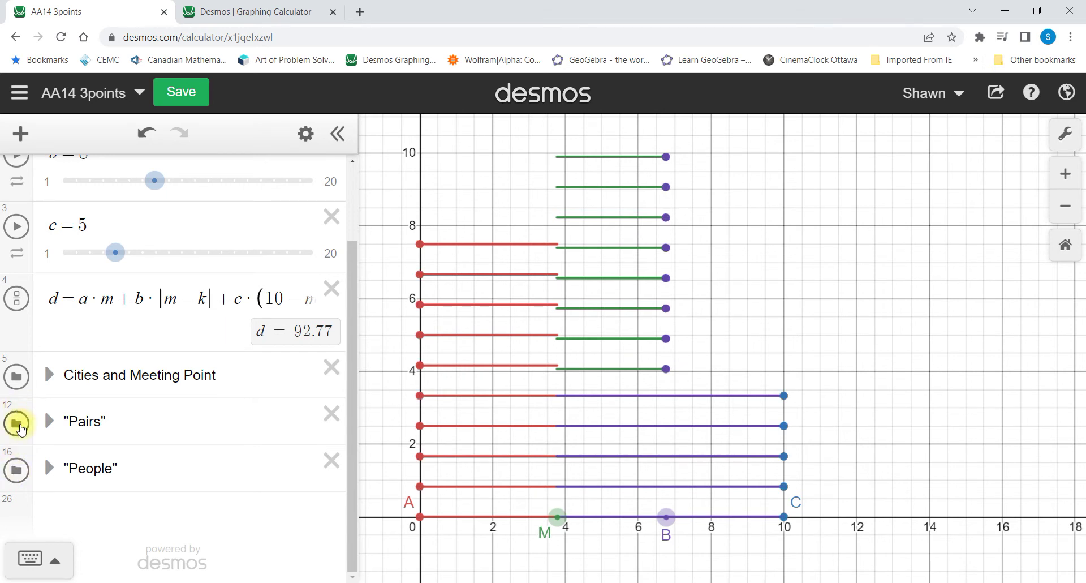
left_click(17, 423)
left_click(17, 423)
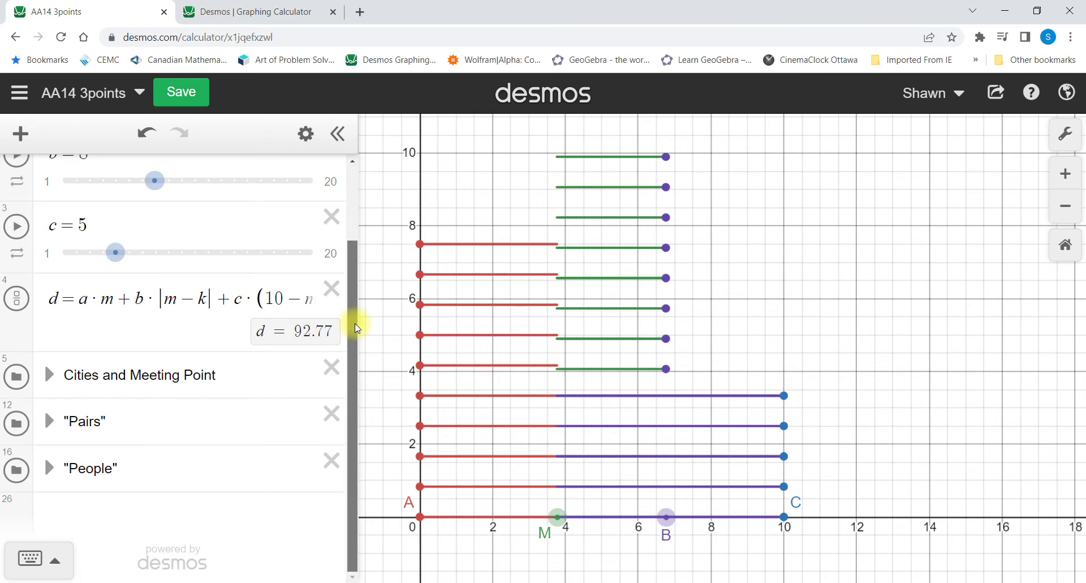
- Expand the "Cities and Meeting Point" folder and examine its labelled points and the k and m sliders
left_click_drag(355, 327, 357, 215)
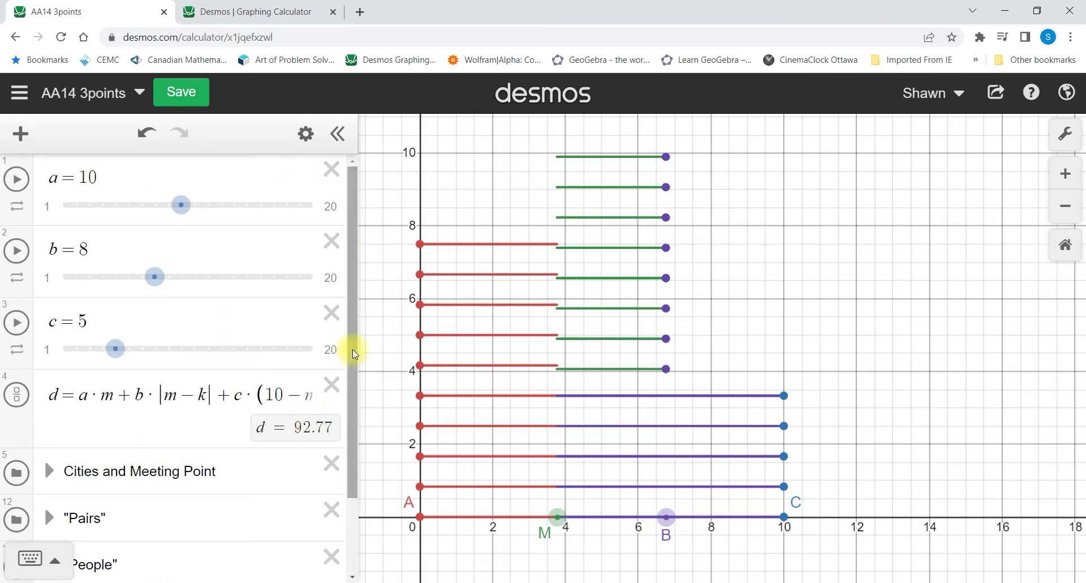
left_click_drag(354, 348, 351, 378)
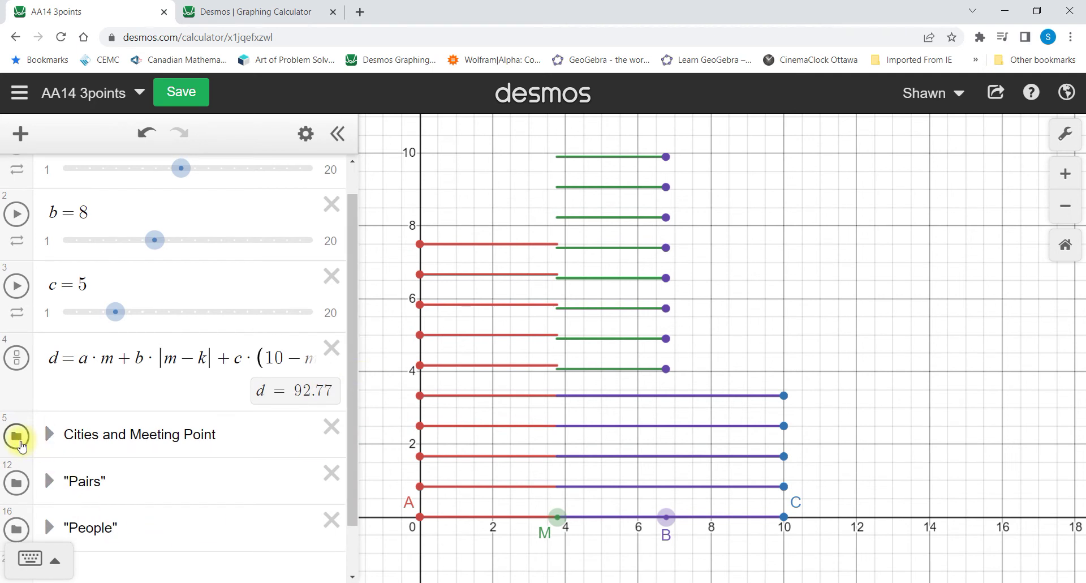
left_click(50, 434)
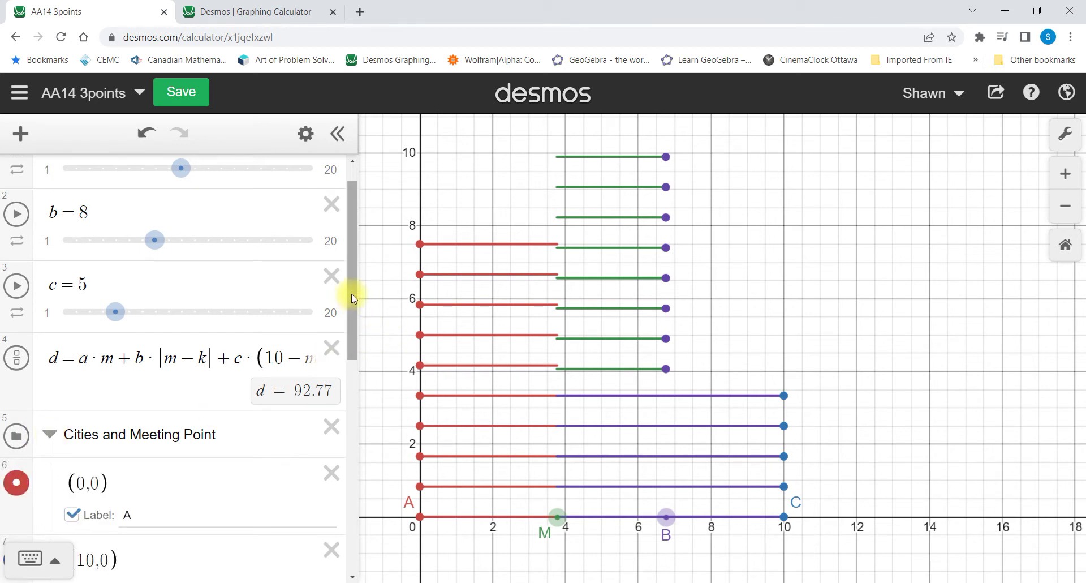
left_click_drag(351, 293, 368, 416)
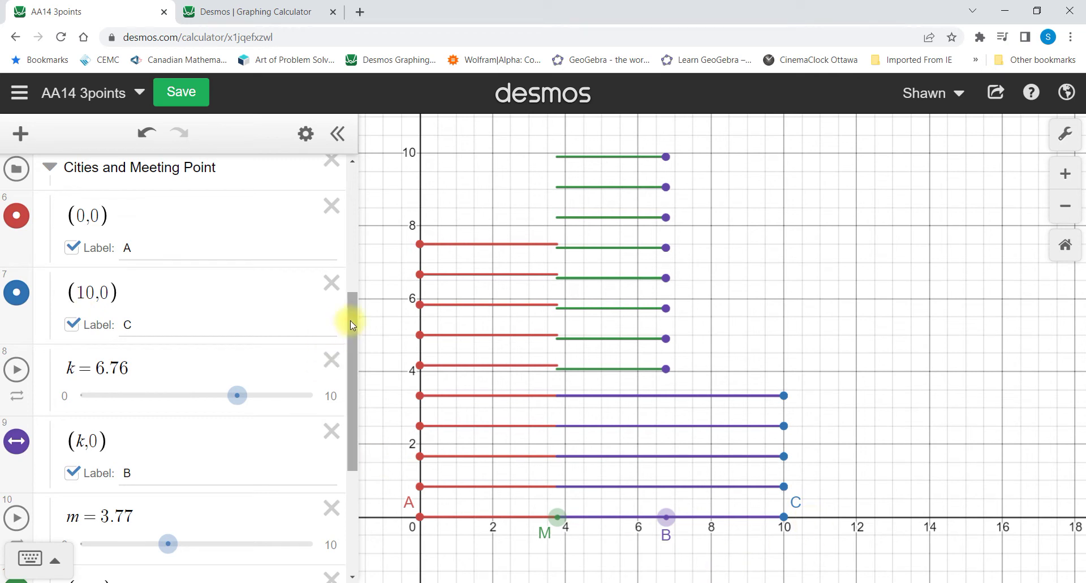
left_click_drag(351, 321, 357, 351)
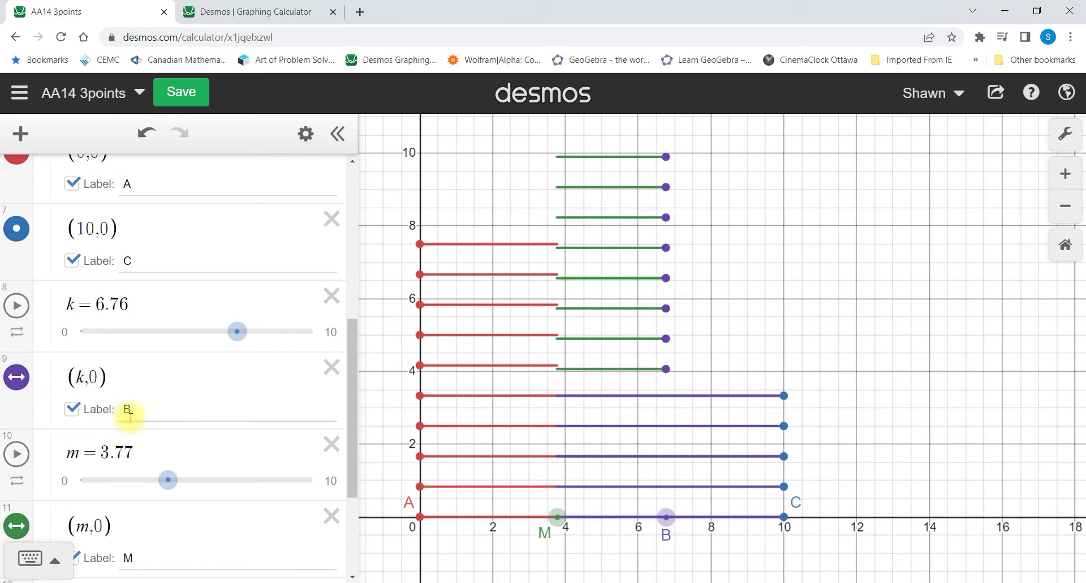
- Move point B to k = 5.8 and meeting point M to about m = 4.43 on the x-axis
left_click_drag(665, 520, 662, 551)
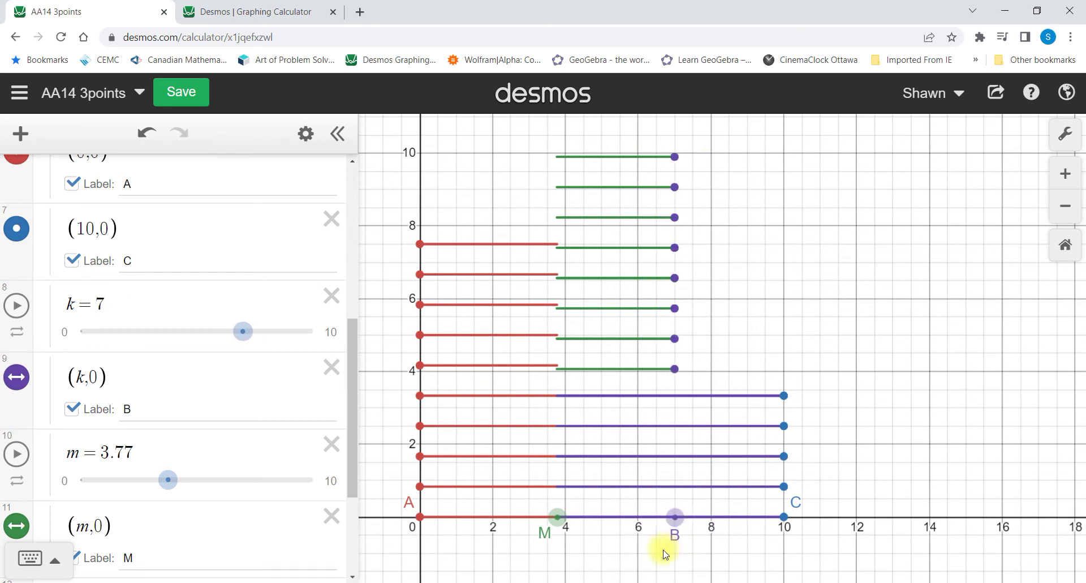
left_click_drag(243, 333, 220, 351)
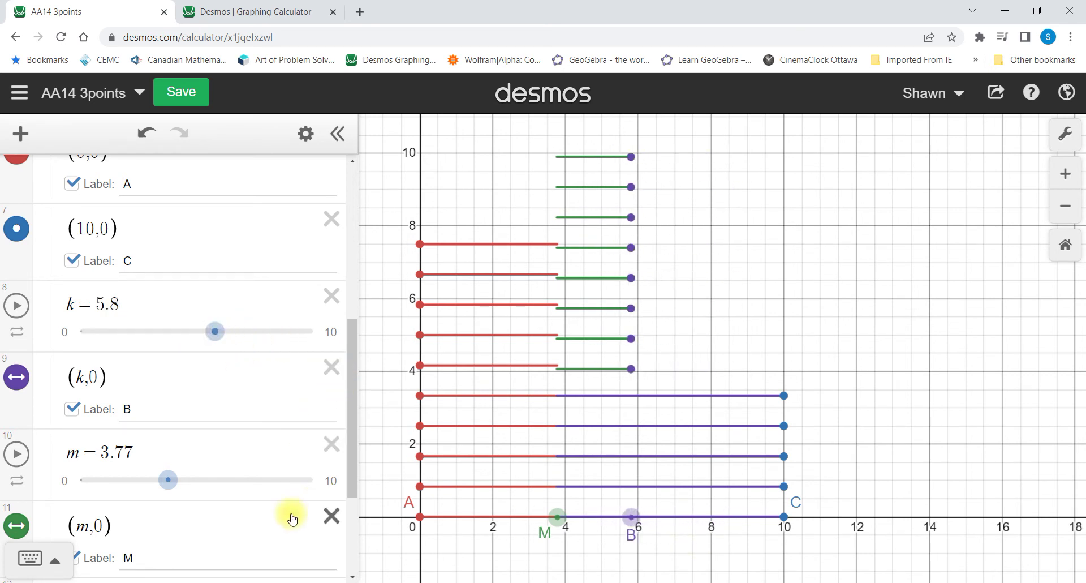
left_click_drag(167, 481, 167, 484)
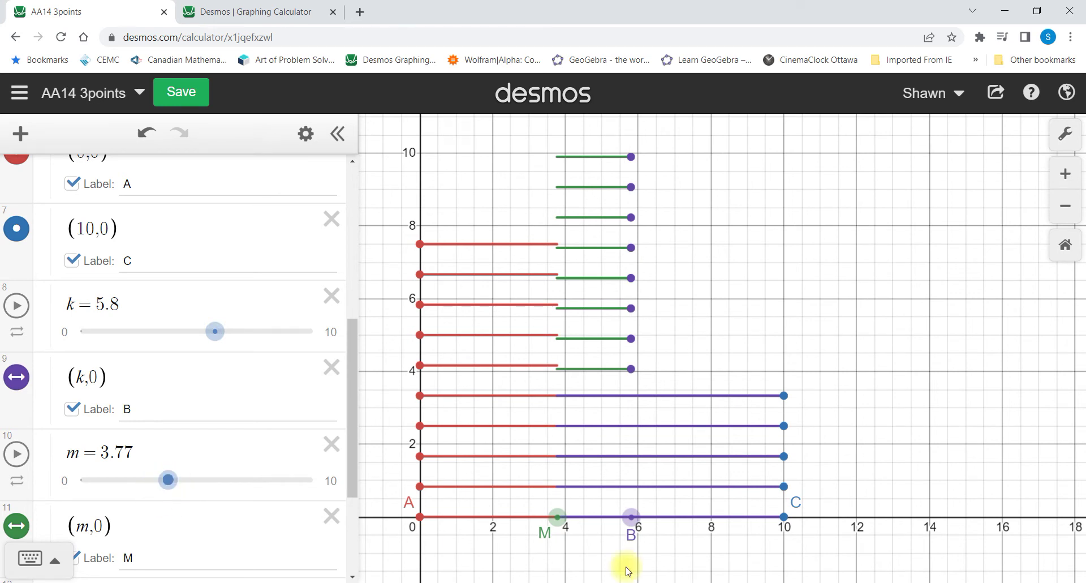
left_click_drag(556, 517, 581, 533)
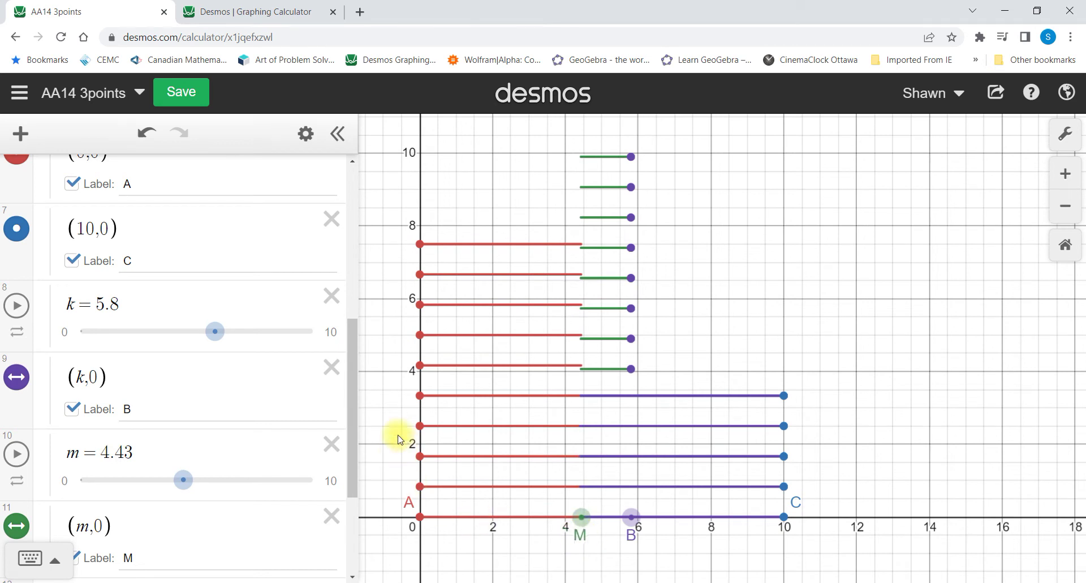
- Collapse the "Cities and Meeting Point" folder and move the "People" folder above "Pairs" in the expression list
scroll(350, 402, "down", 2)
scroll(358, 430, "down", 3)
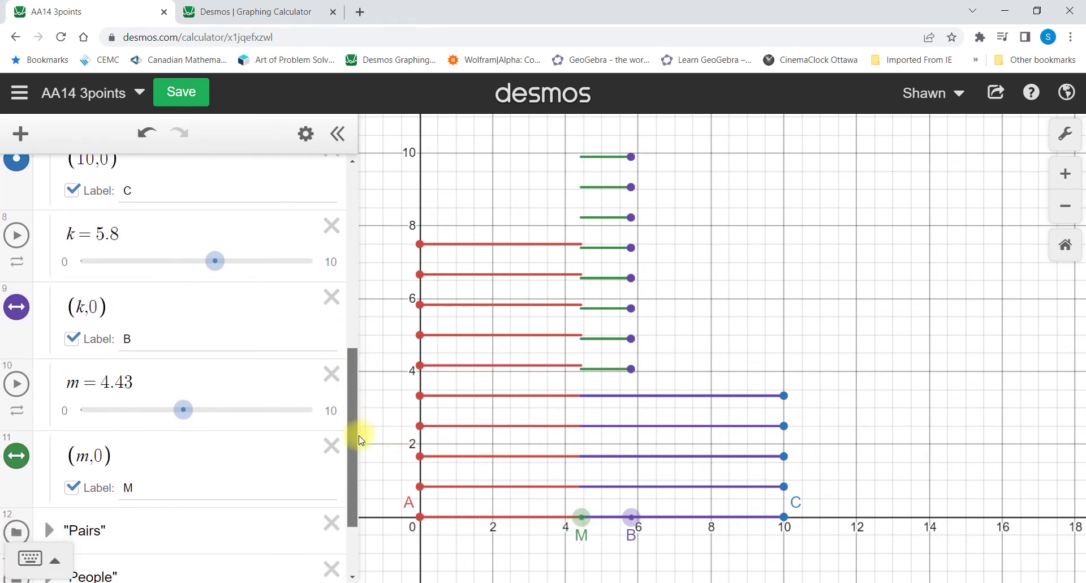
scroll(360, 422, "up", 4)
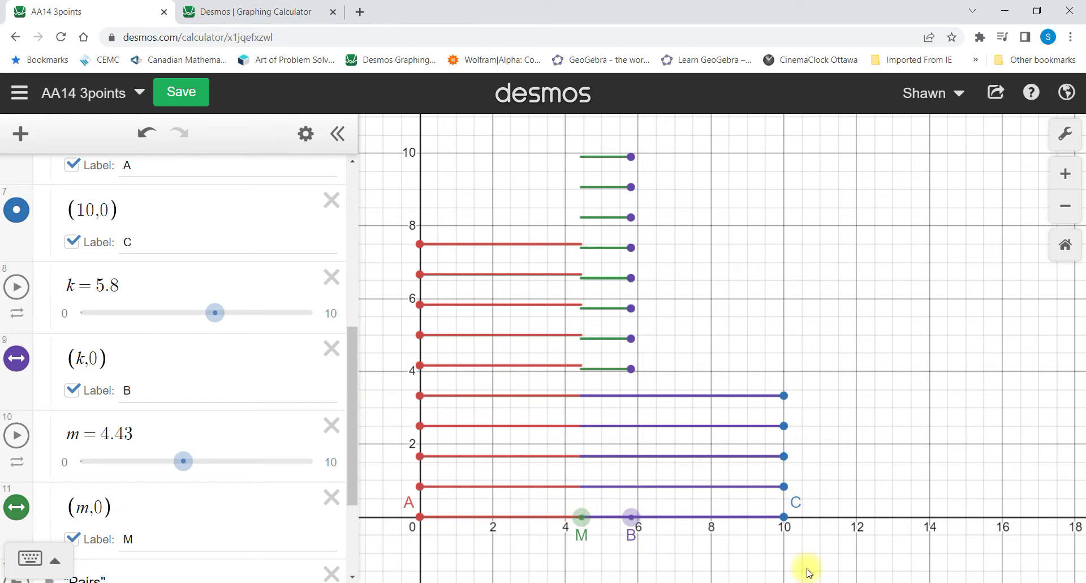
left_click_drag(351, 380, 357, 298)
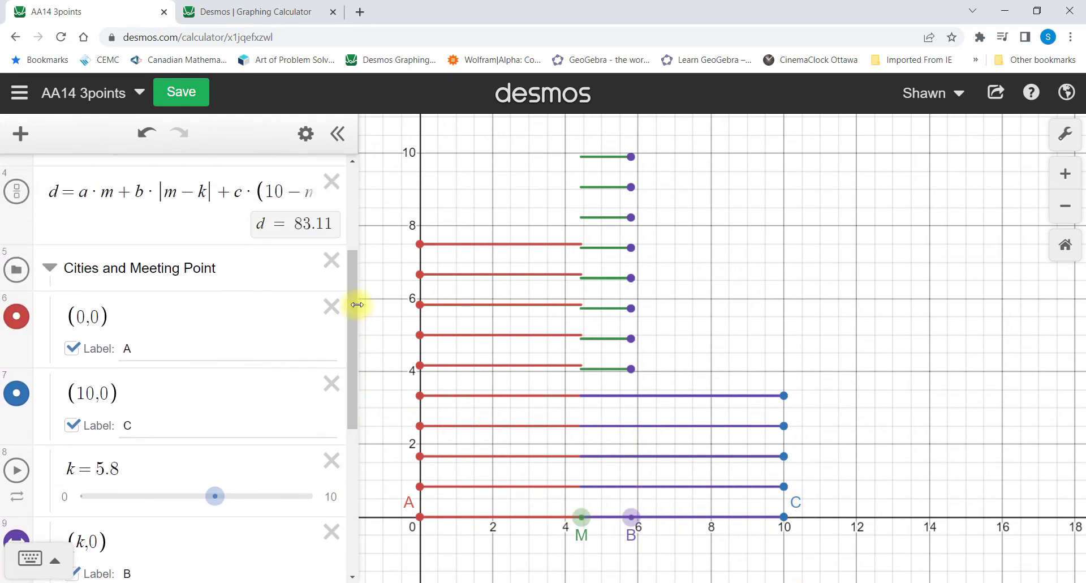
left_click(50, 268)
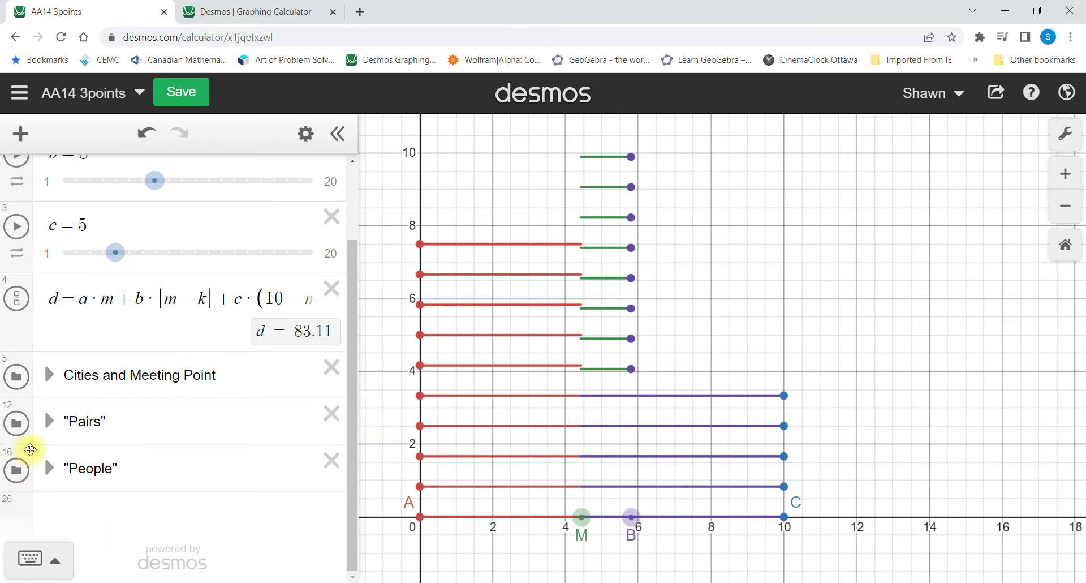
left_click_drag(28, 451, 27, 422)
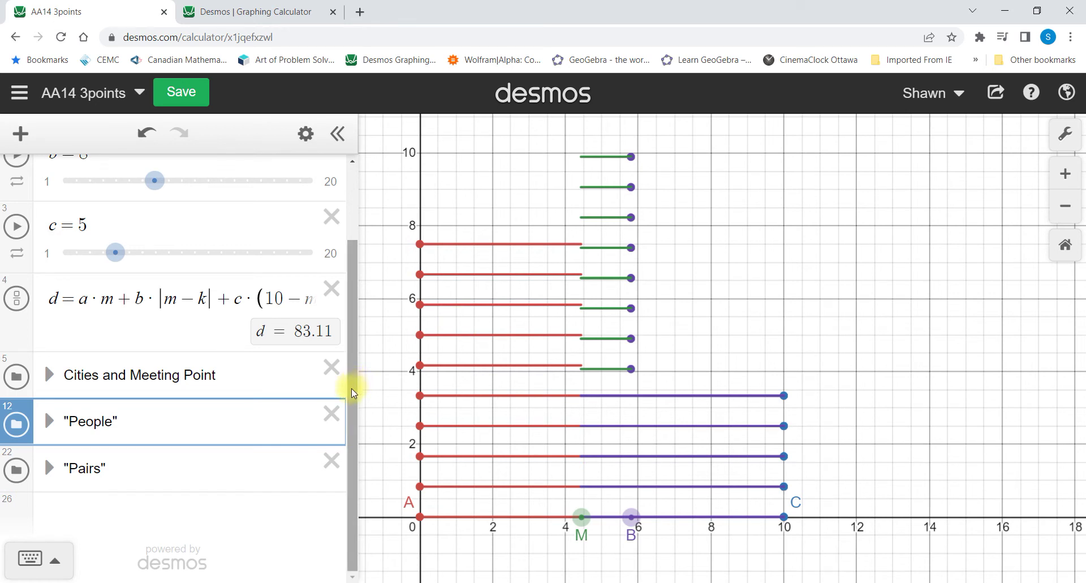
- Hide the contents of the "Pairs" and "People" folders on the graph
left_click_drag(351, 380, 354, 279)
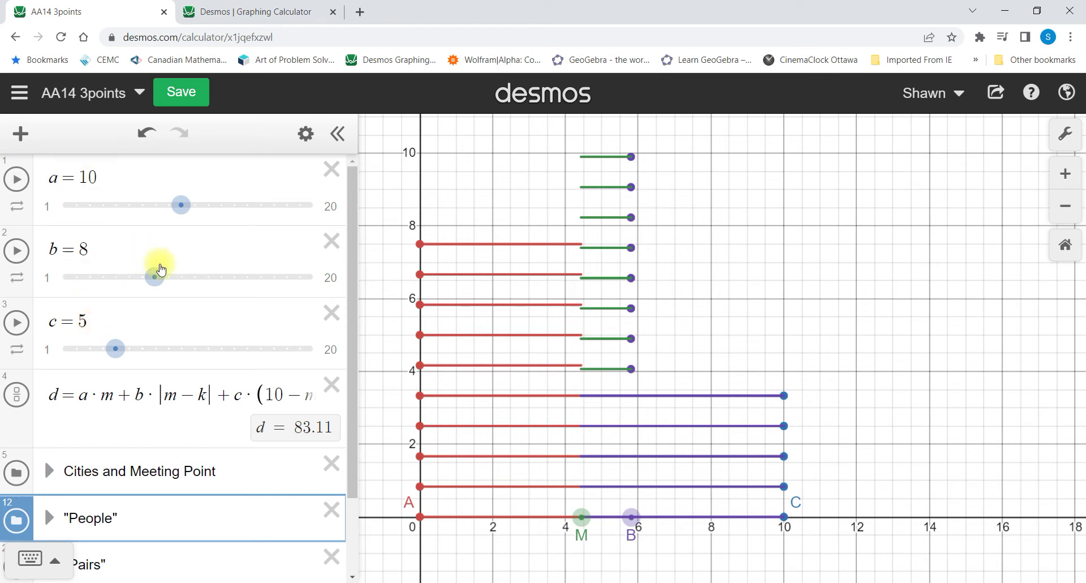
left_click_drag(352, 351, 233, 478)
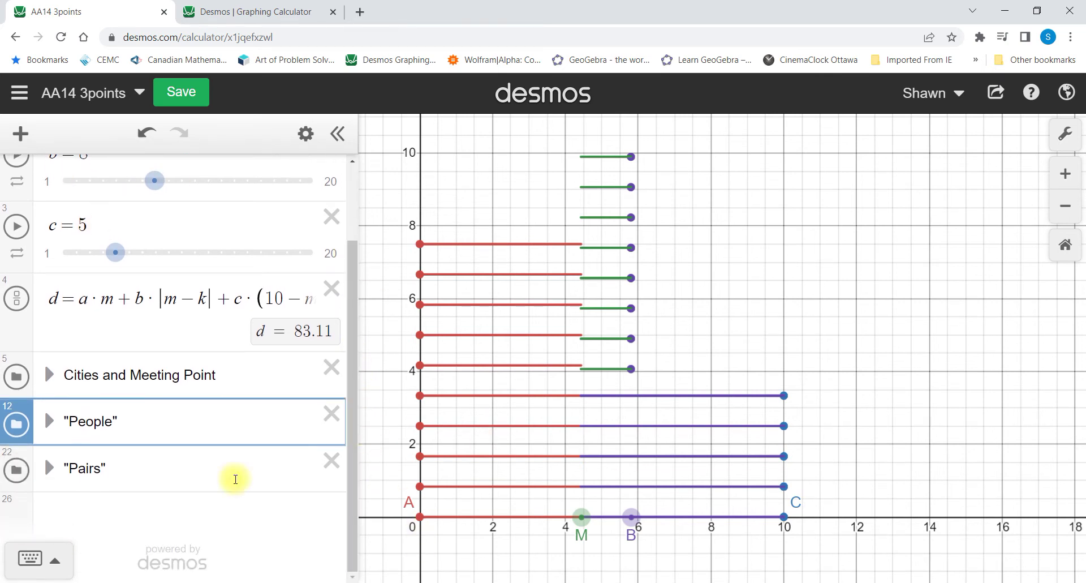
left_click(17, 469)
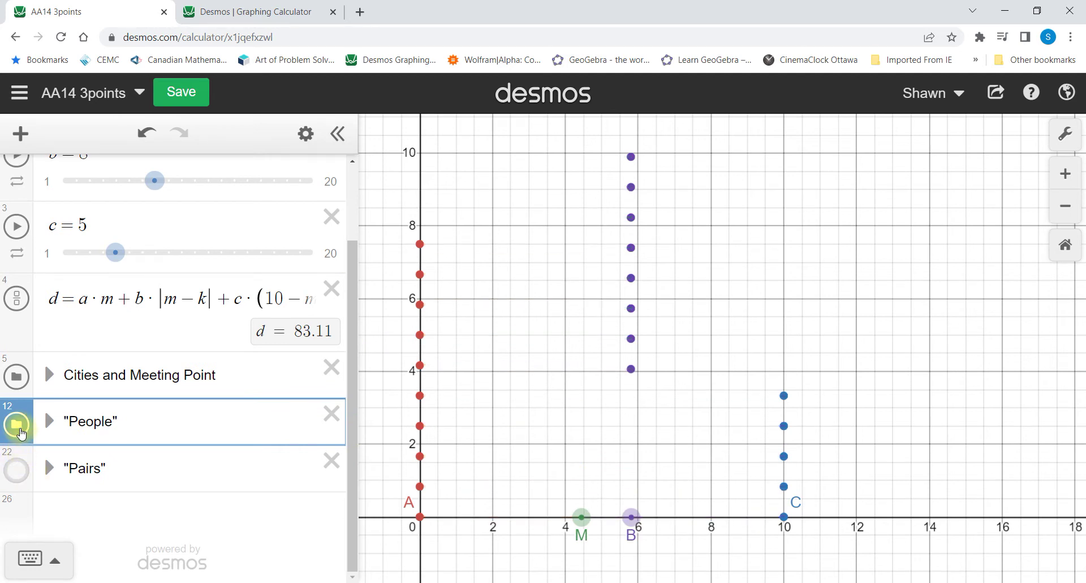
left_click(16, 424)
- Review the a, b and c sliders and place the cursor in the d formula just before the term a·m
left_click_drag(351, 421, 340, 280)
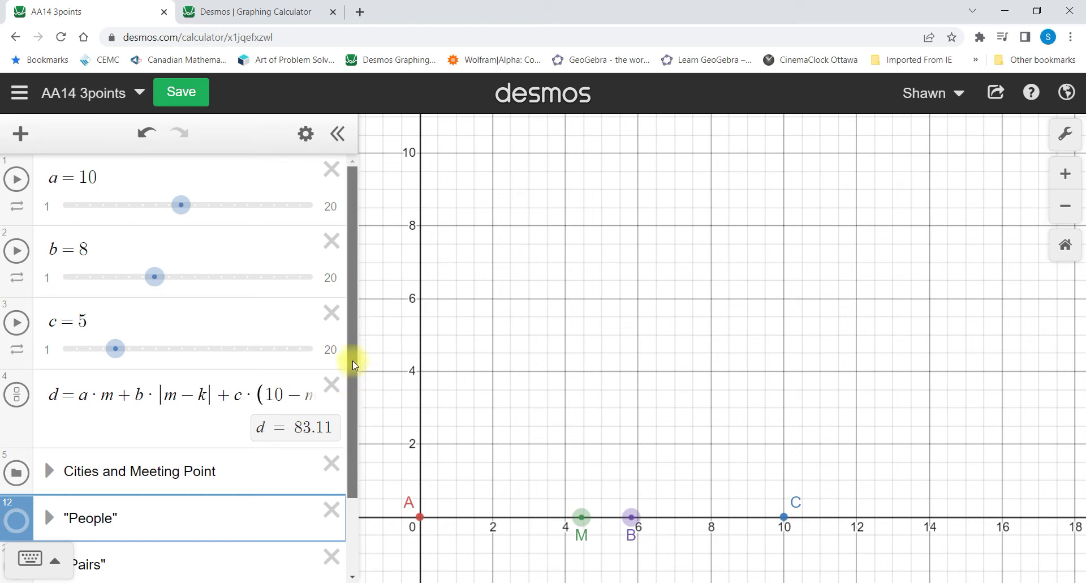
left_click_drag(354, 364, 322, 310)
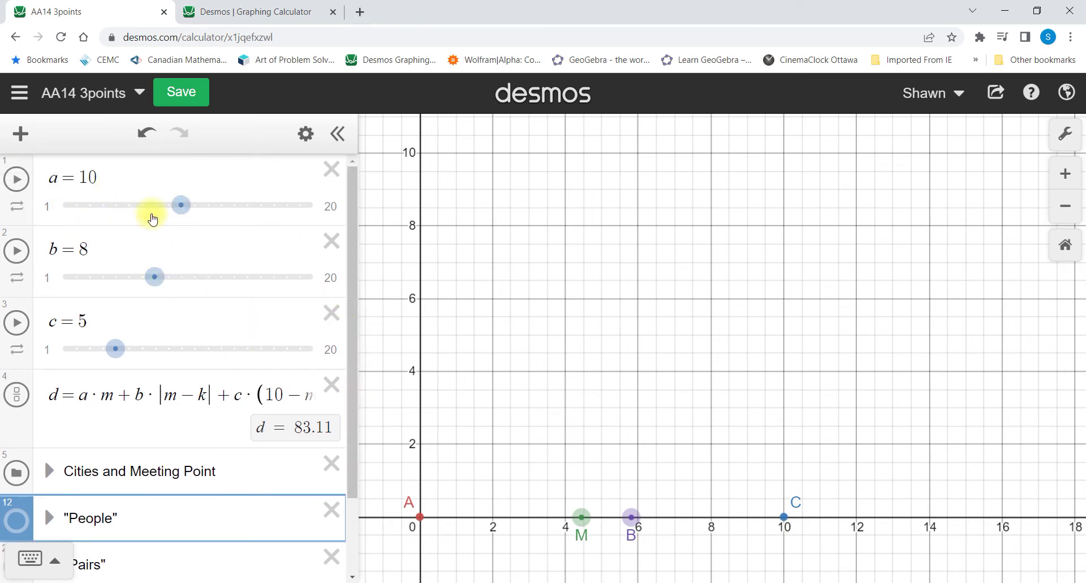
mouse_move(181, 205)
left_mouse_down()
mouse_move(101, 208)
mouse_move(262, 218)
mouse_move(173, 214)
mouse_move(196, 213)
mouse_move(183, 207)
left_mouse_up()
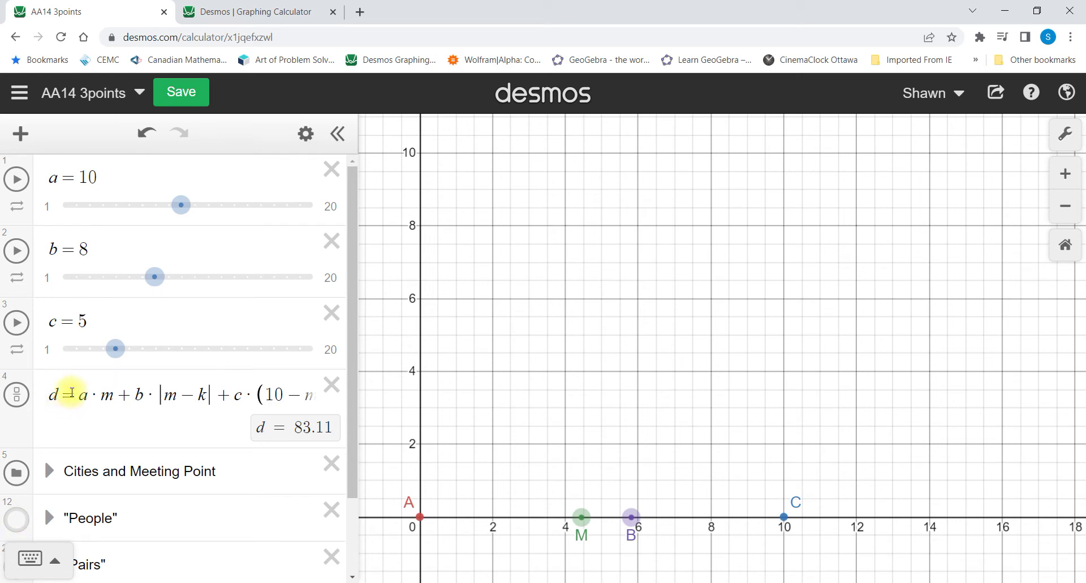
left_click(72, 392)
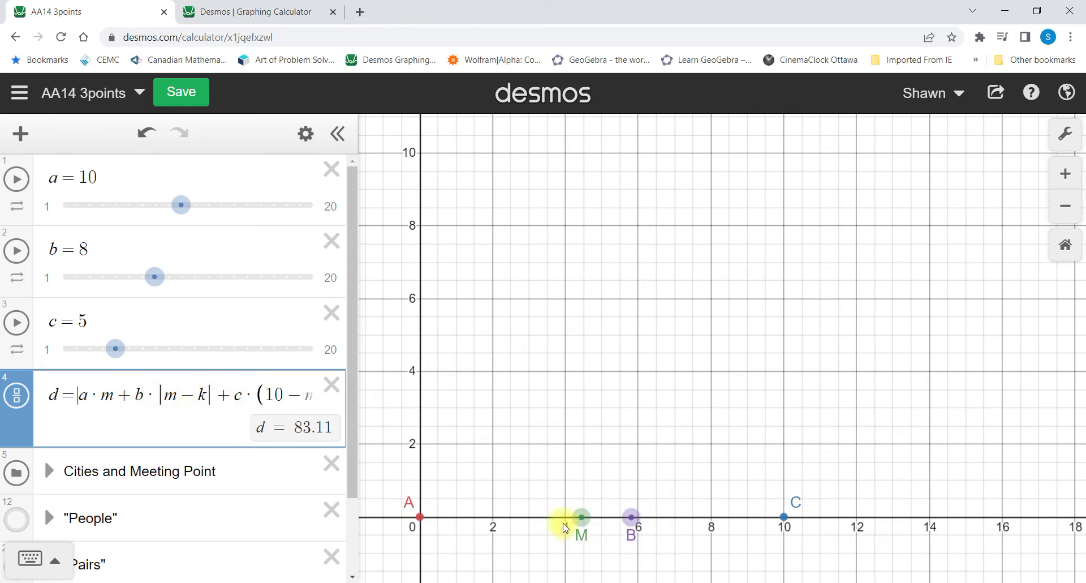
- Move meeting point M to about 4.2 on the x-axis and view the d formula through its final term c·(10 − m)
mouse_move(581, 518)
left_mouse_down()
mouse_move(684, 517)
mouse_move(574, 516)
left_mouse_up()
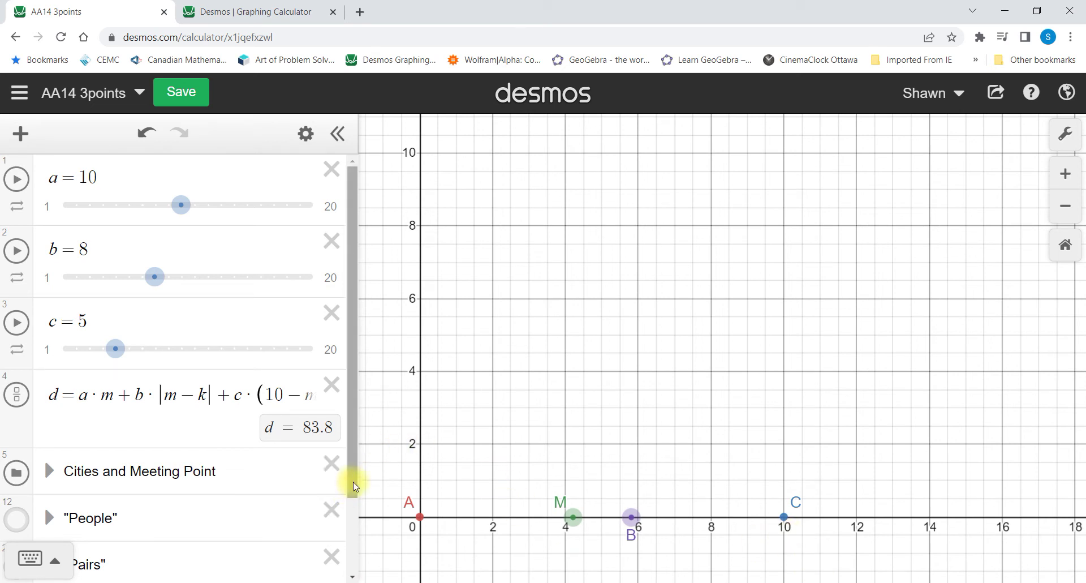
left_click(243, 395)
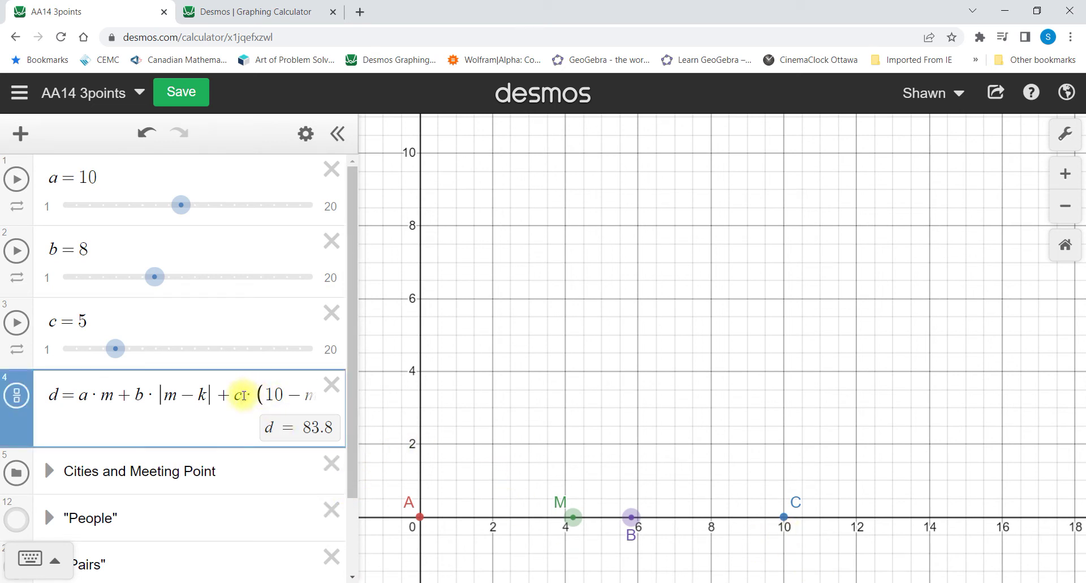
key("Right")
key("Right")
key("Right")
key("Right")
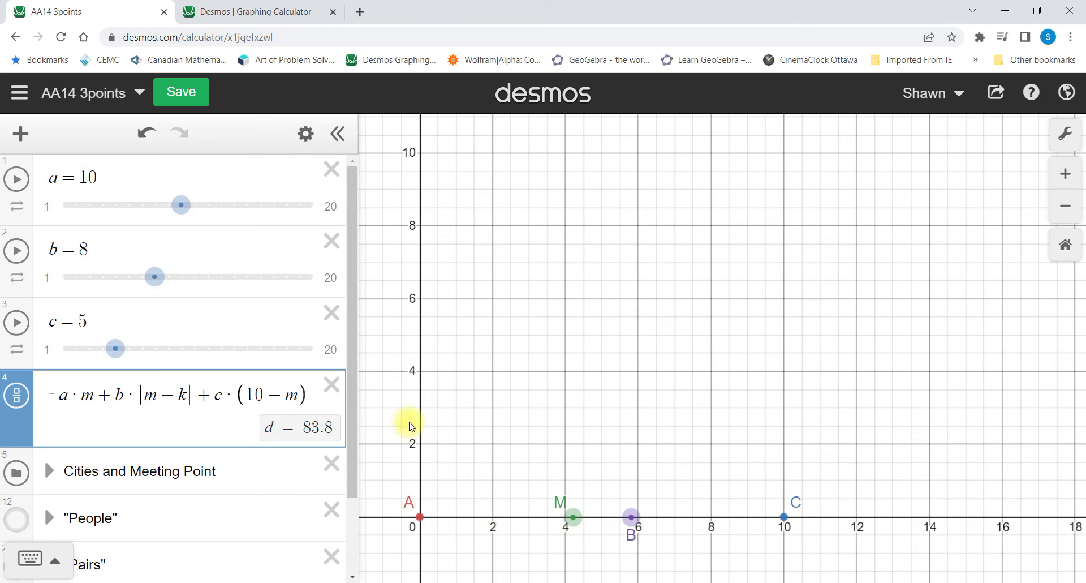
- Move M between B and C to about 7.7 on the x-axis and show the "People" folder's contents on the graph
left_click_drag(573, 516, 705, 527)
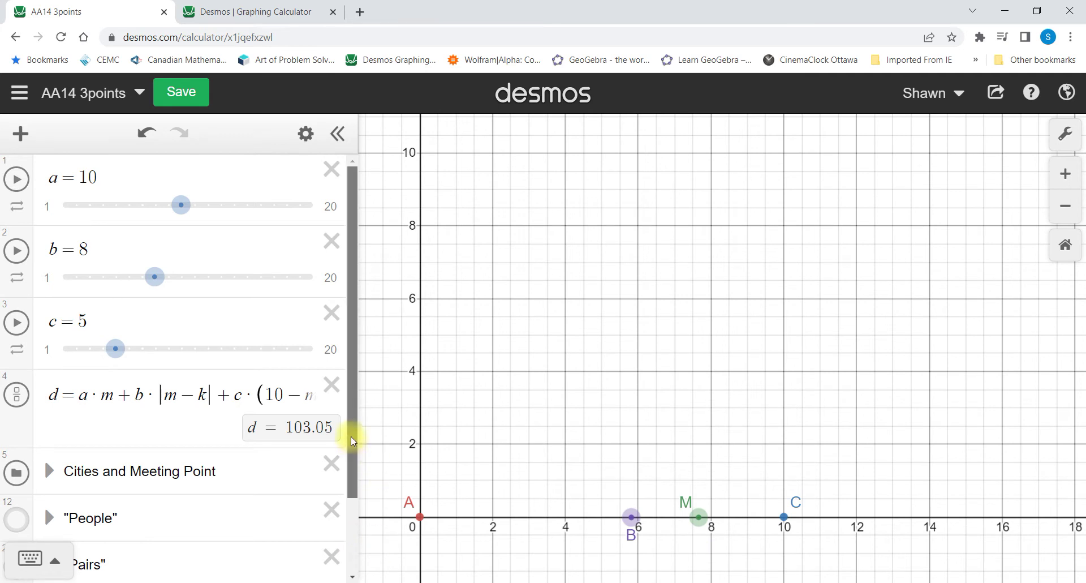
left_click_drag(354, 437, 362, 483)
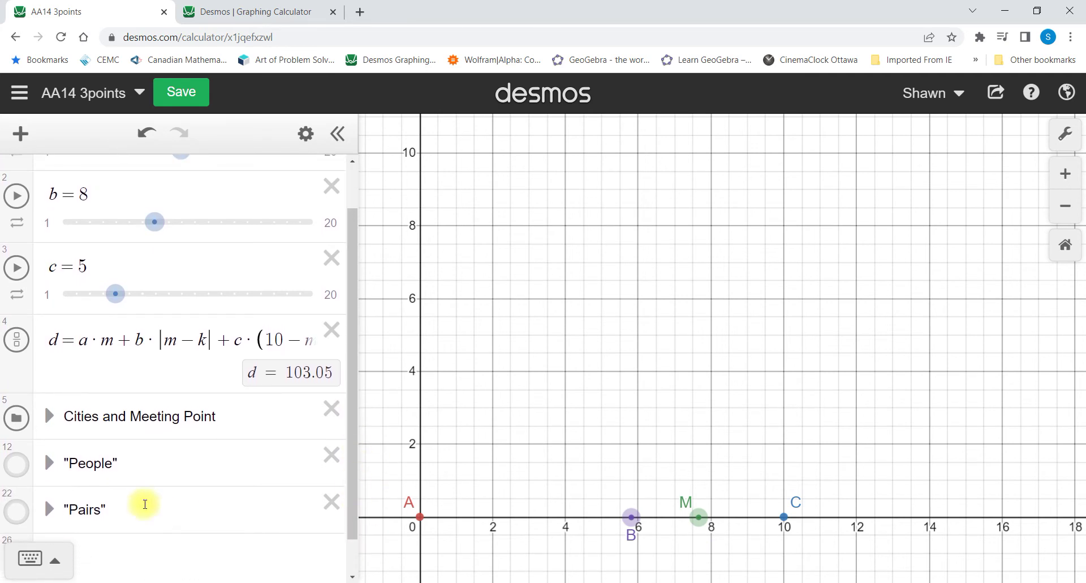
left_click(14, 468)
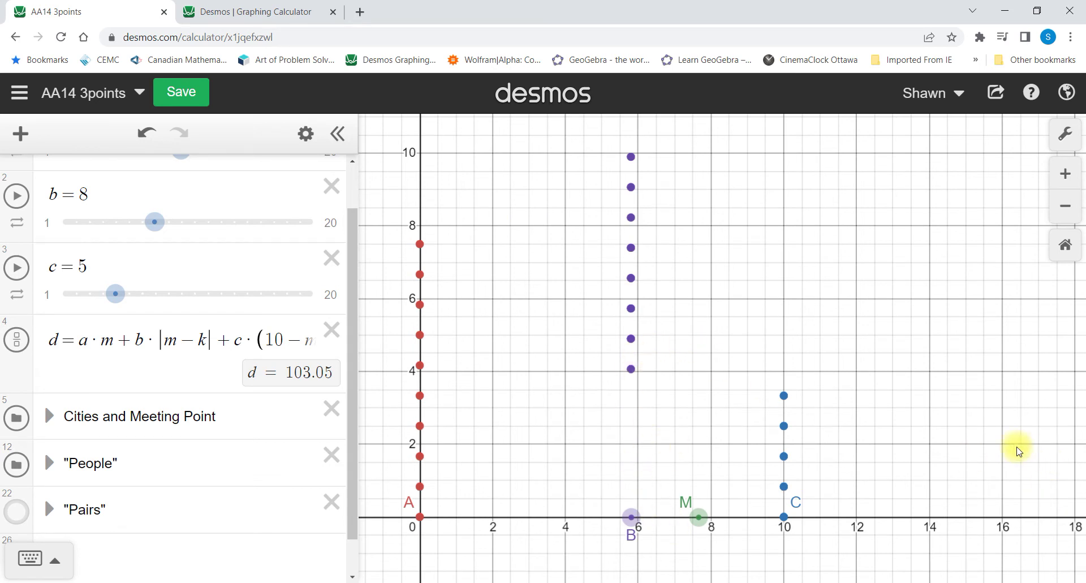
- Expand the "People" folder and examine the definitions of l, L and the list n
left_click_drag(356, 374, 355, 429)
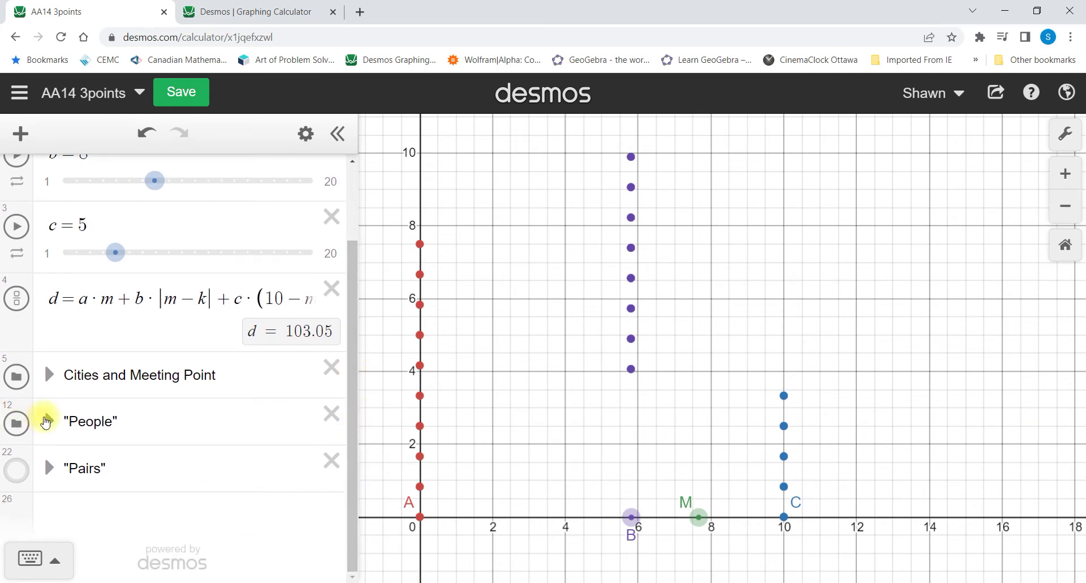
left_click(47, 422)
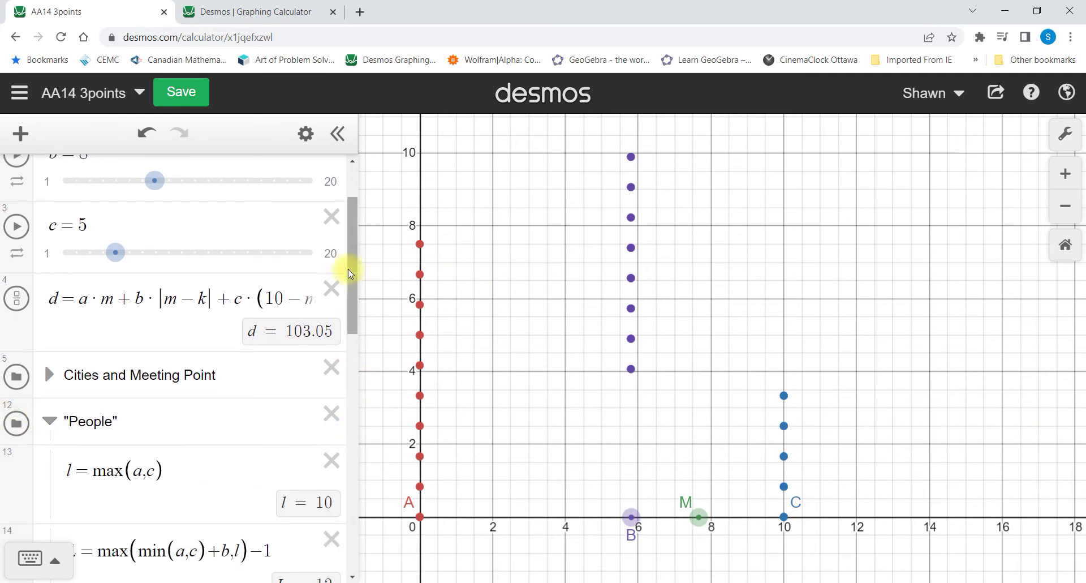
left_click_drag(351, 263, 352, 334)
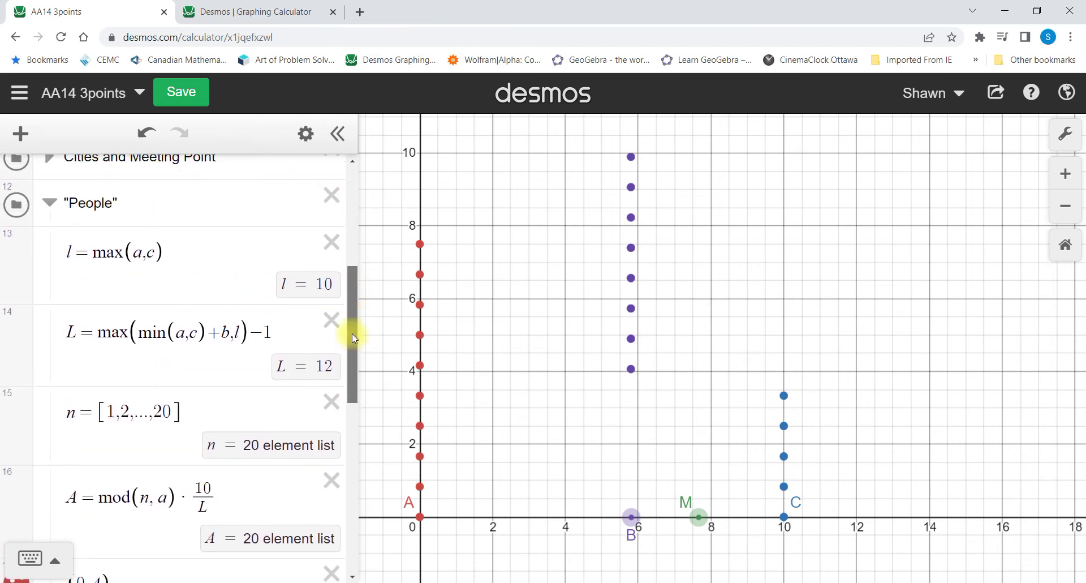
scroll(352, 334, "down", 1)
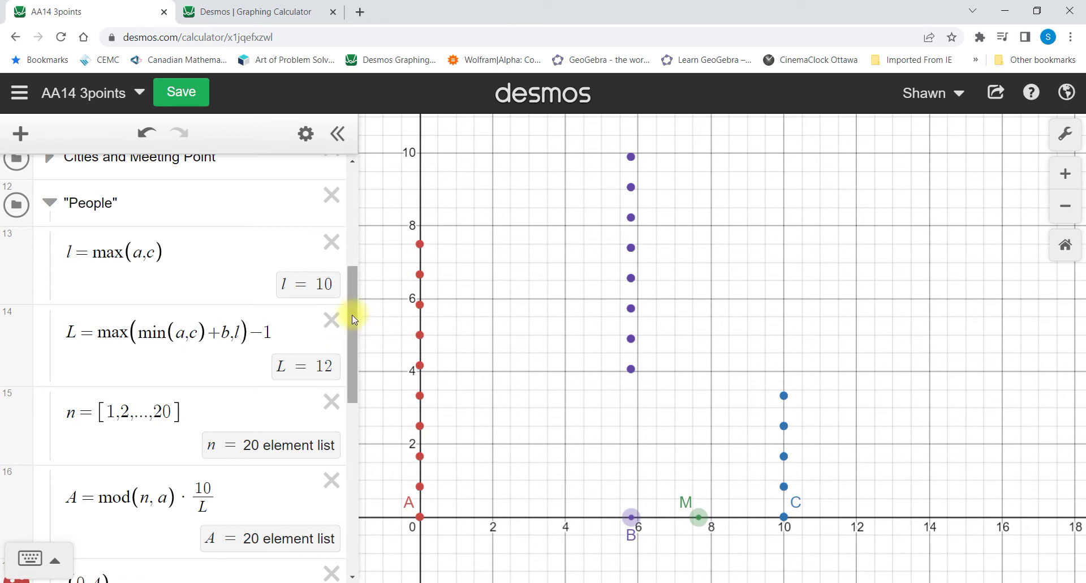
left_click_drag(352, 314, 354, 294)
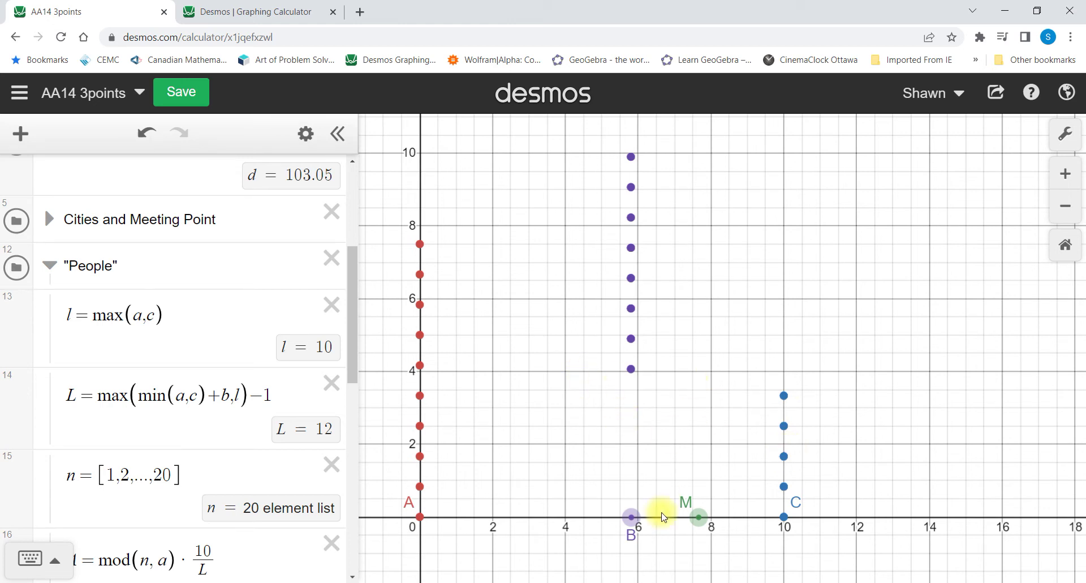
- Try slider c at 17 to compare the point columns, and return c to 5
scroll(357, 331, "up", 1)
left_click_drag(357, 331, 352, 192)
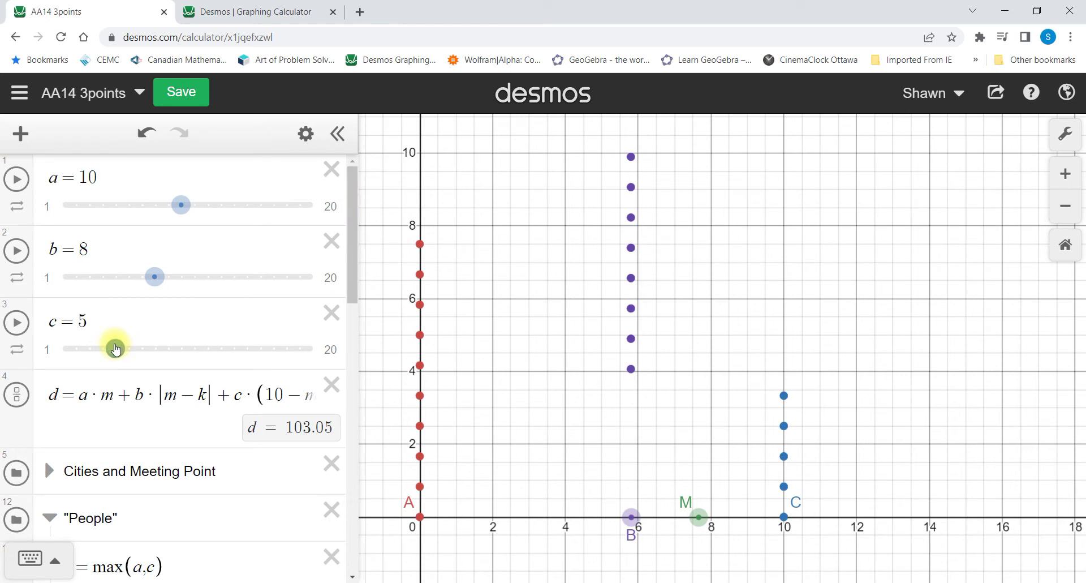
left_click_drag(115, 349, 274, 342)
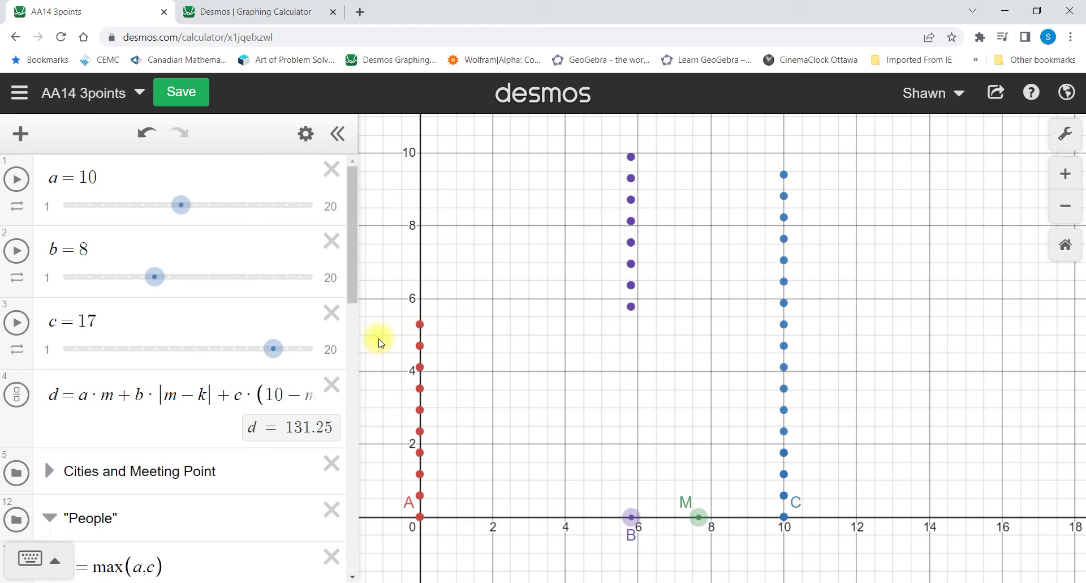
left_click_drag(273, 349, 115, 369)
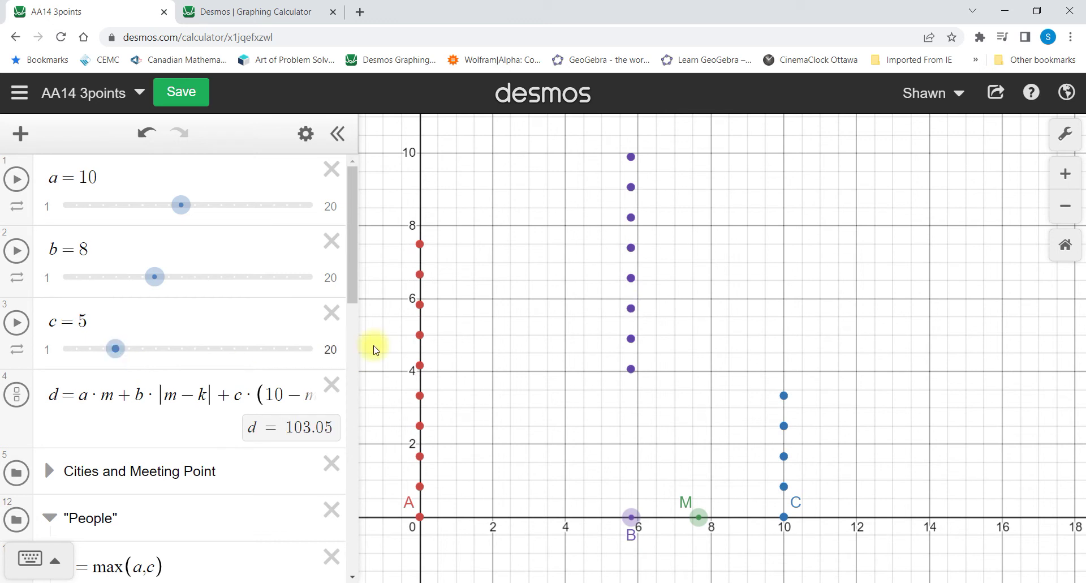
- Examine how L, n and A = mod(n, a)·10/L in the "People" folder produce the (0, A) points
left_click_drag(350, 284, 336, 391)
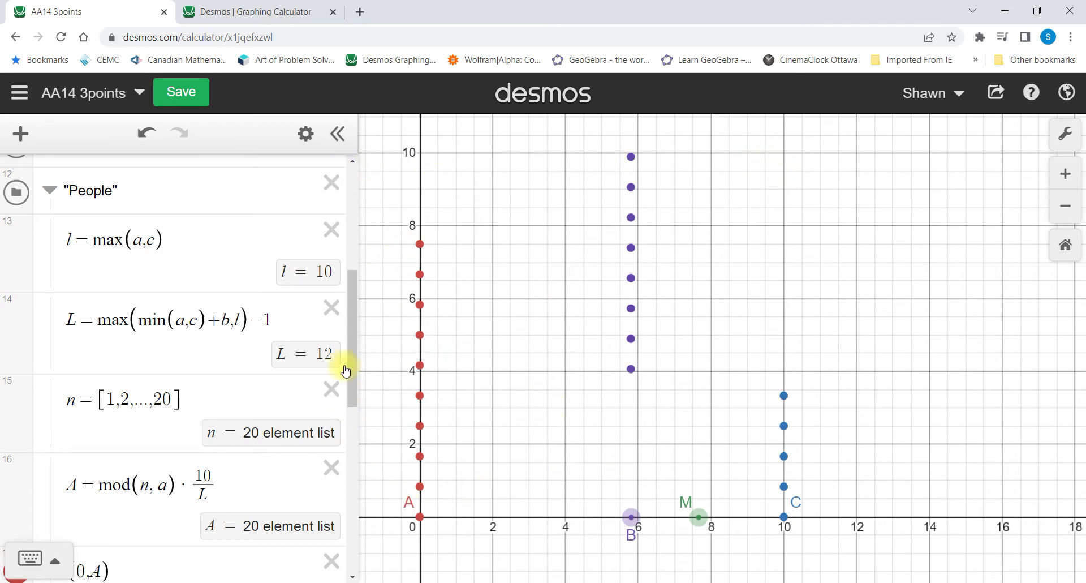
left_click_drag(351, 359, 357, 386)
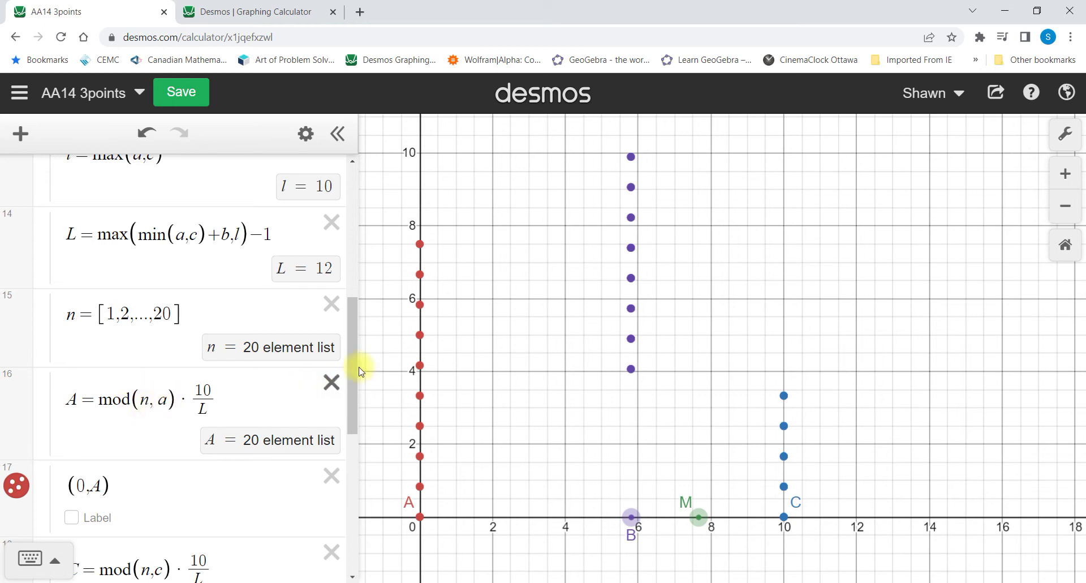
mouse_move(356, 350)
left_mouse_down()
mouse_move(378, 217)
mouse_move(376, 359)
left_mouse_up()
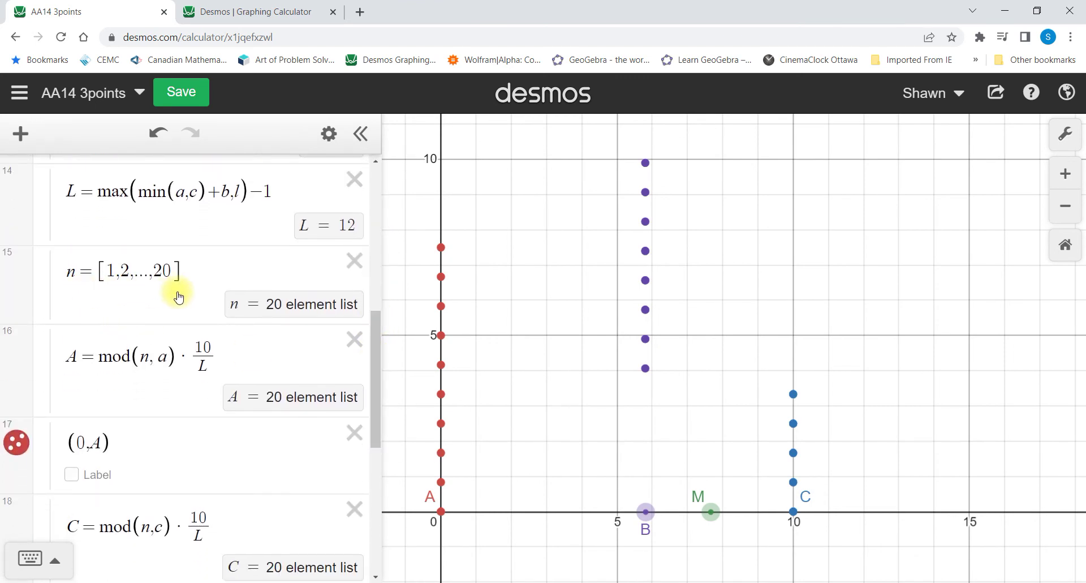
mouse_move(371, 358)
left_mouse_down()
mouse_move(374, 370)
mouse_move(371, 340)
left_mouse_up()
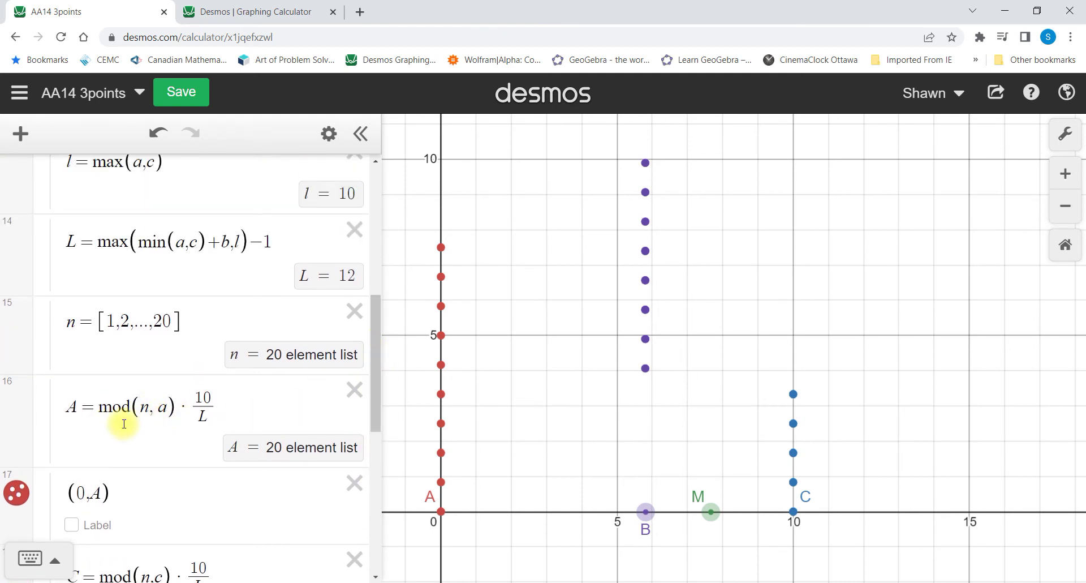
left_click_drag(378, 381, 384, 377)
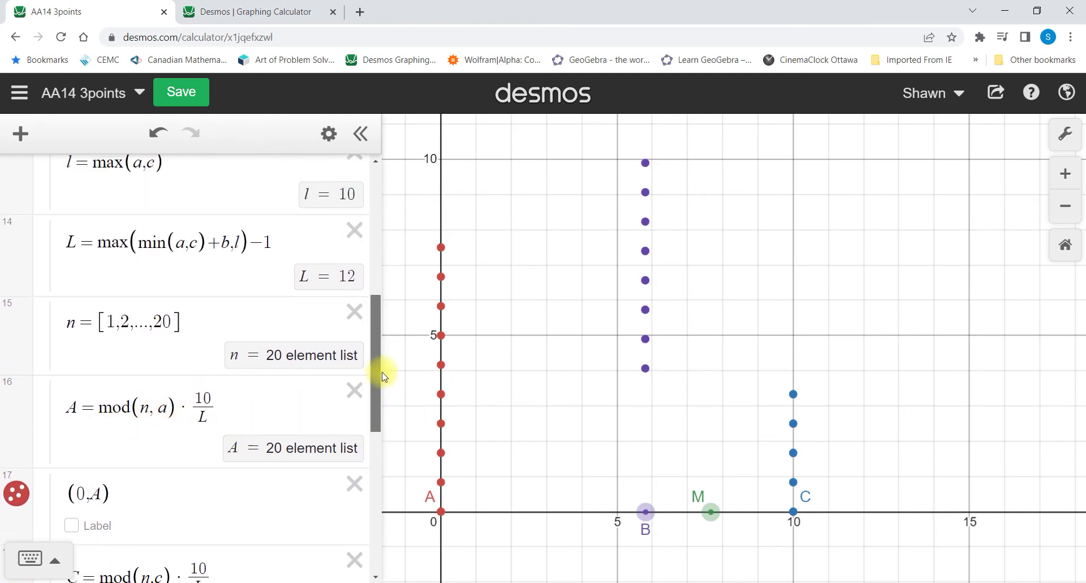
scroll(384, 376, "up", 1)
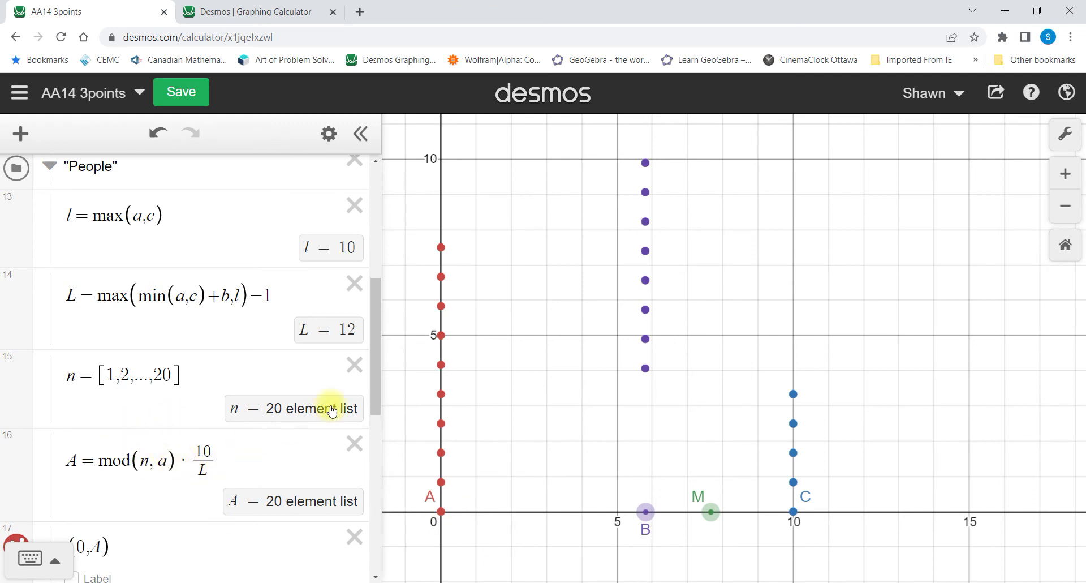
scroll(375, 378, "down", 1)
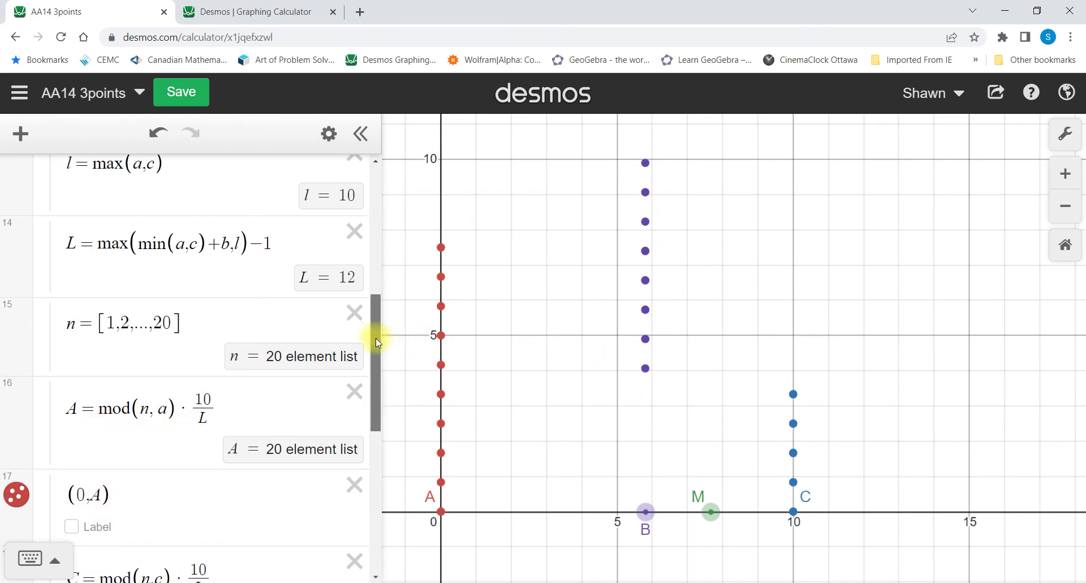
- Examine the C and B lists with their points (10, C) and (k, B), viewing B's formula through its −0.1 term
left_click_drag(376, 338, 382, 393)
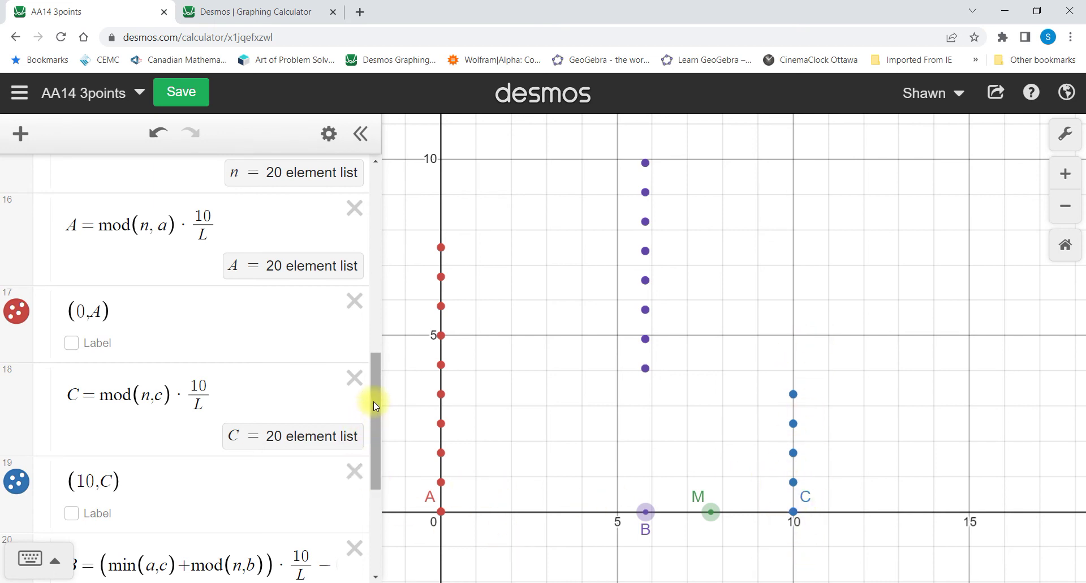
left_click_drag(373, 402, 376, 434)
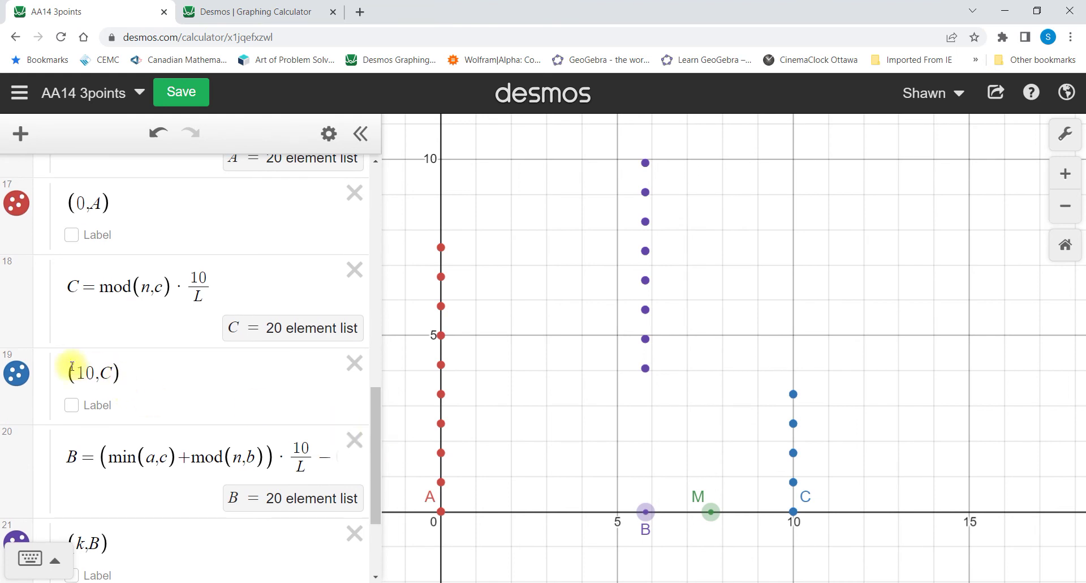
left_click_drag(375, 452, 362, 482)
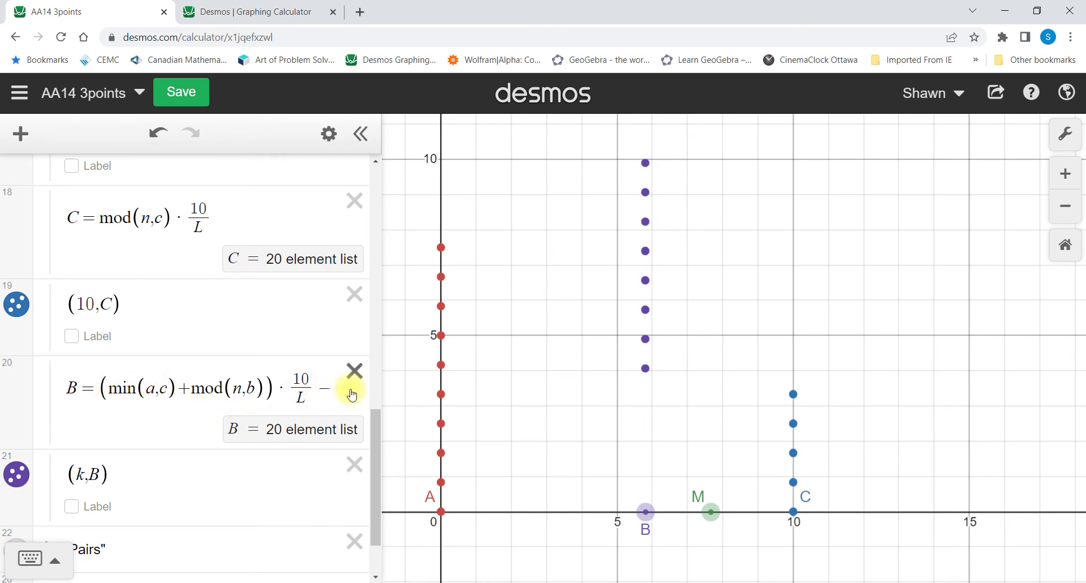
left_click(165, 388)
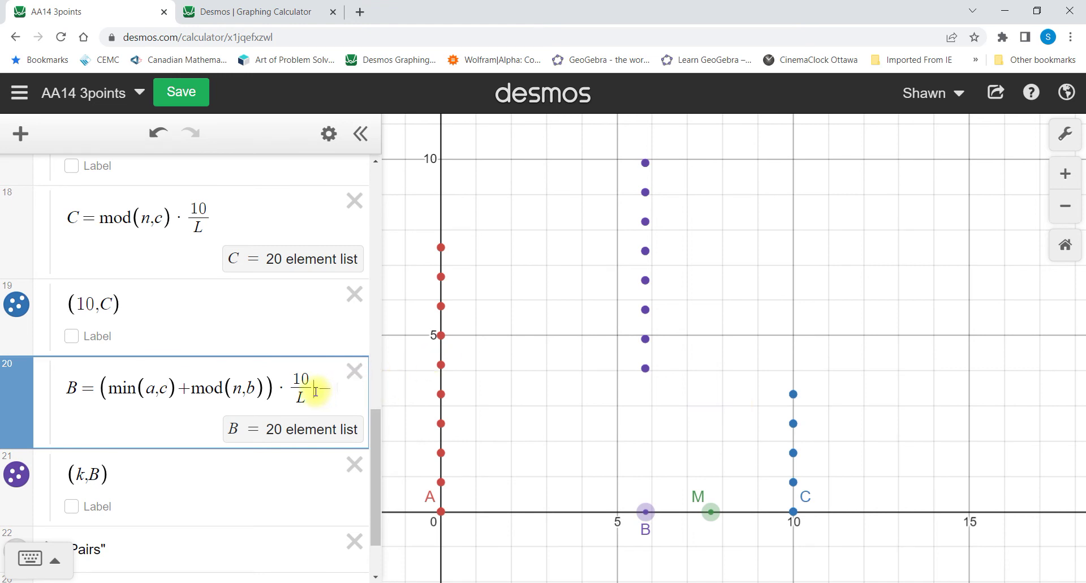
type("0.1")
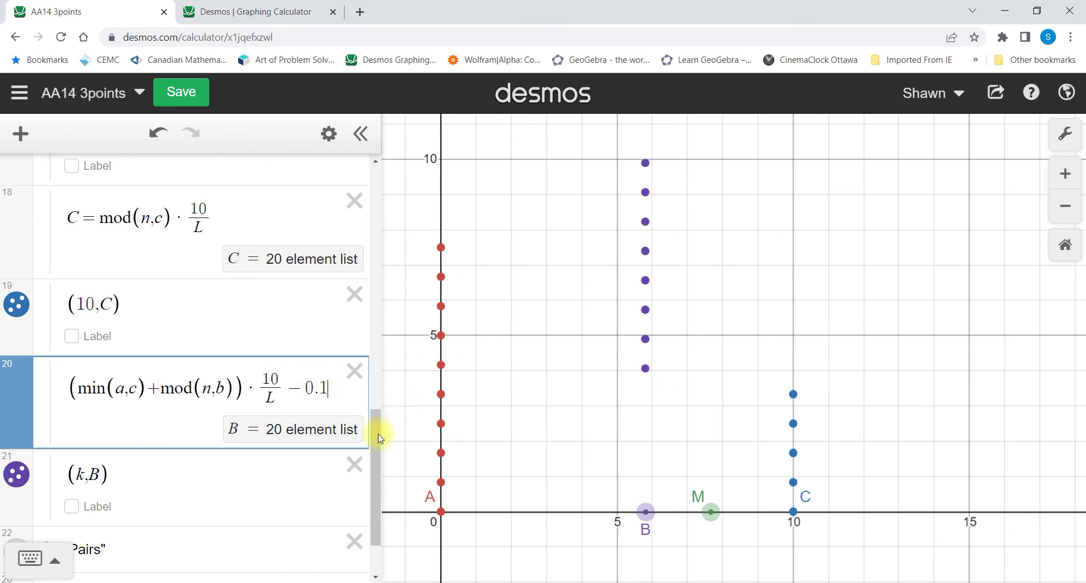
- Show the "Pairs" folder's segments on the graph and move M back and forth past B, leaving it at about 2.7
left_click_drag(375, 436, 374, 478)
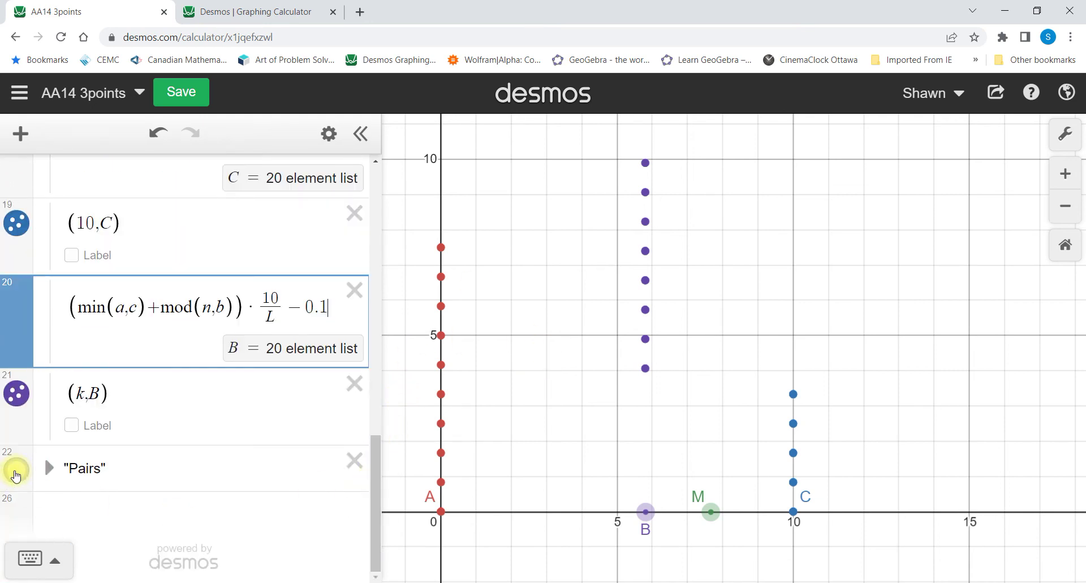
left_click(15, 473)
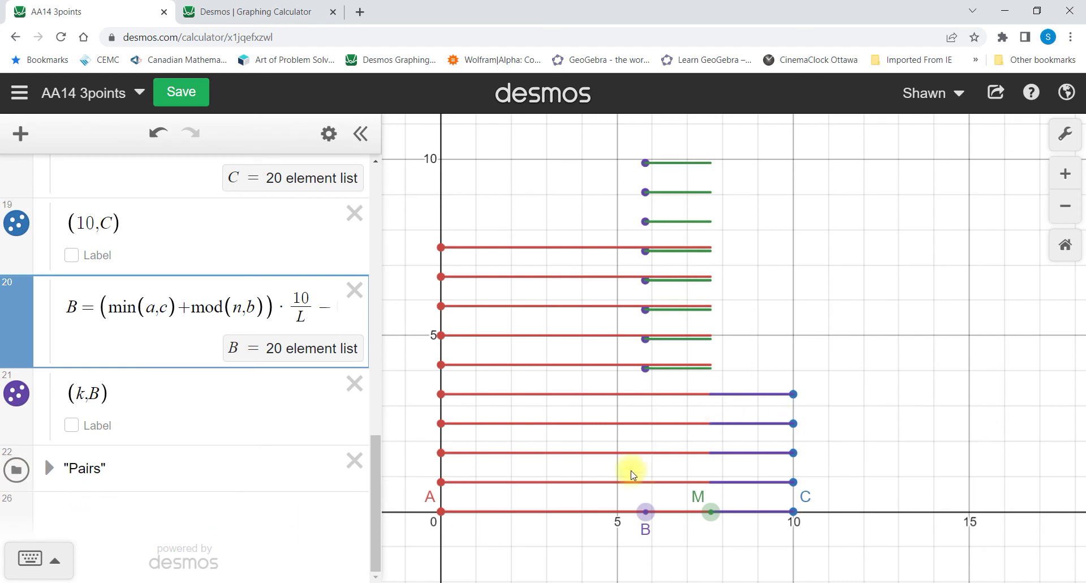
mouse_move(711, 512)
left_mouse_down()
mouse_move(661, 514)
mouse_move(714, 512)
left_mouse_up()
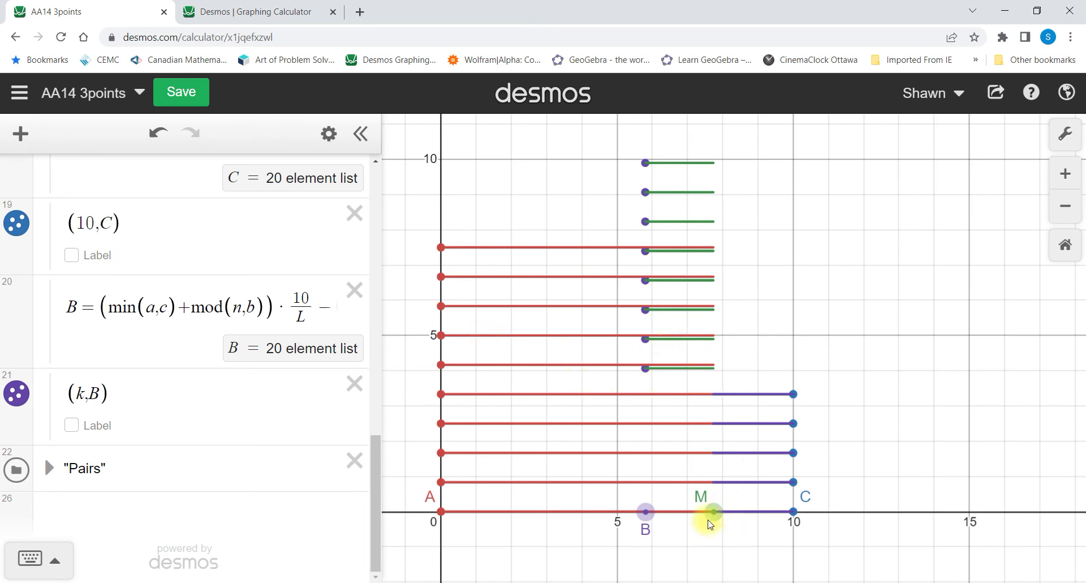
left_click_drag(702, 510, 575, 536)
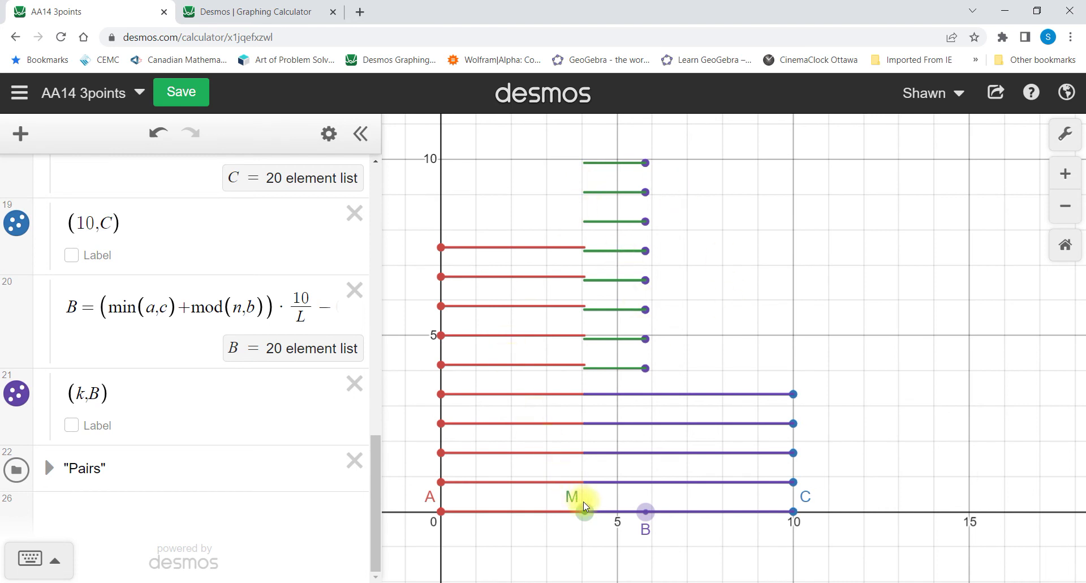
left_click_drag(586, 512, 648, 517)
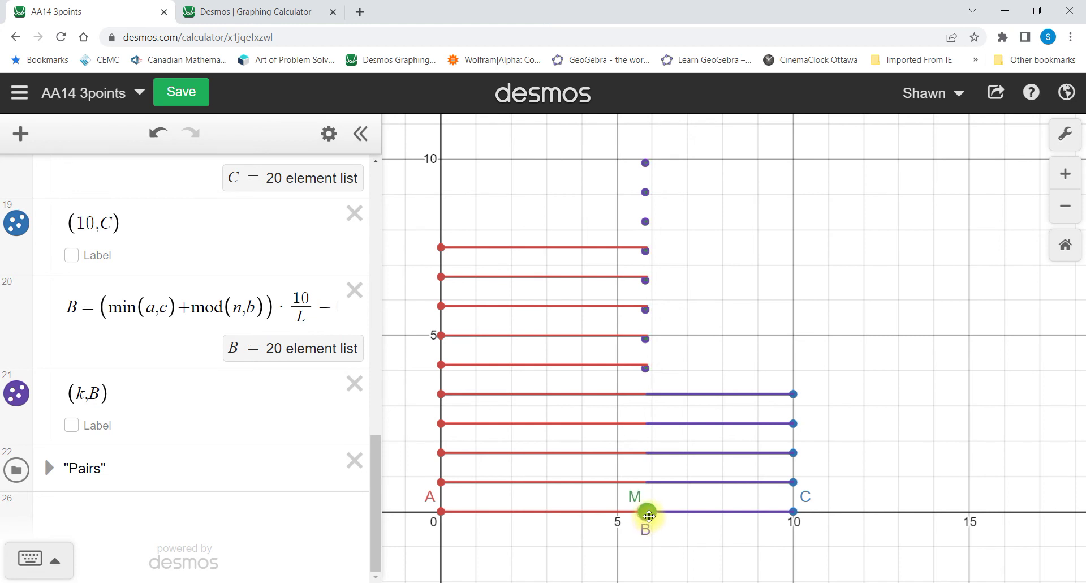
left_click_drag(639, 514, 537, 513)
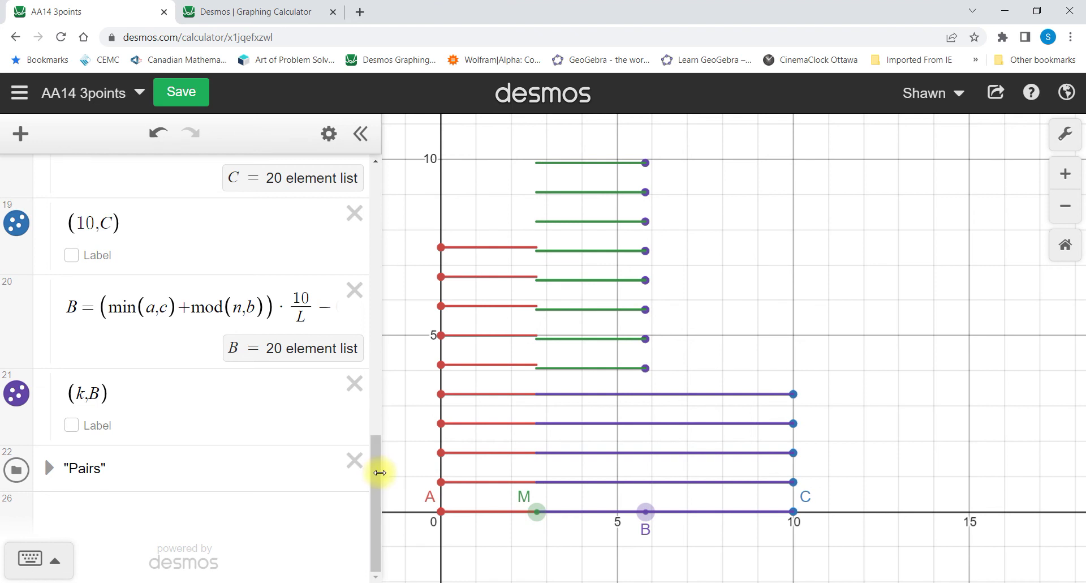
- Collapse the "People" folder, and hide and reshow the "Pairs" folder's segments on the graph
left_click_drag(380, 472, 378, 264)
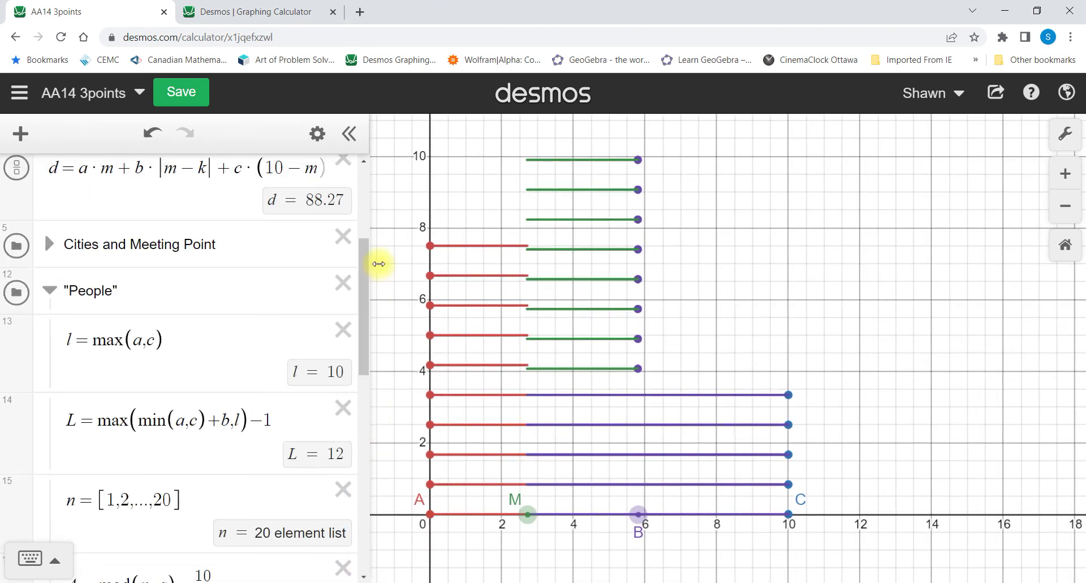
left_click(49, 289)
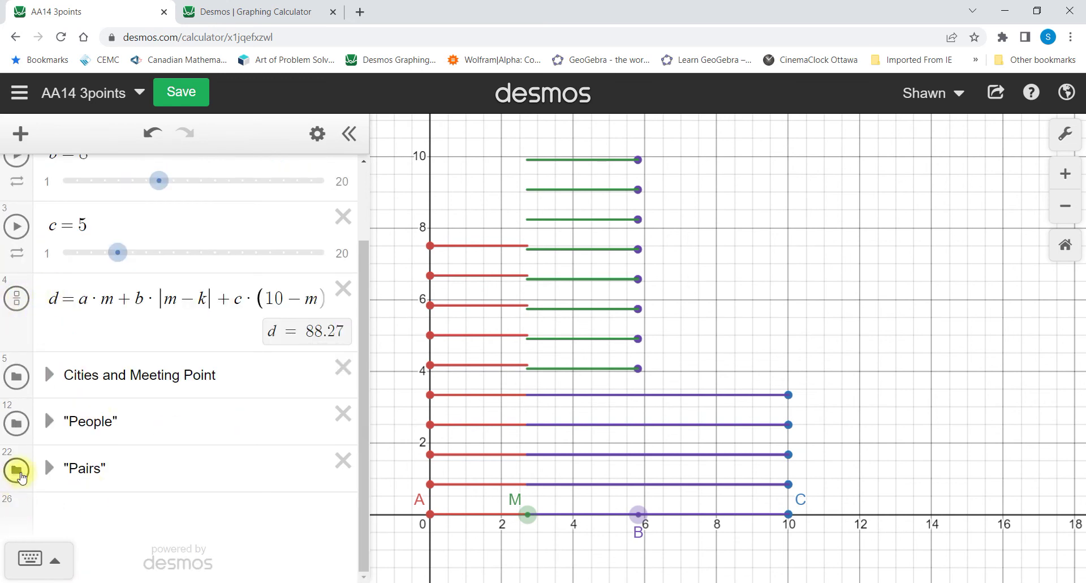
left_click(17, 470)
left_click(21, 477)
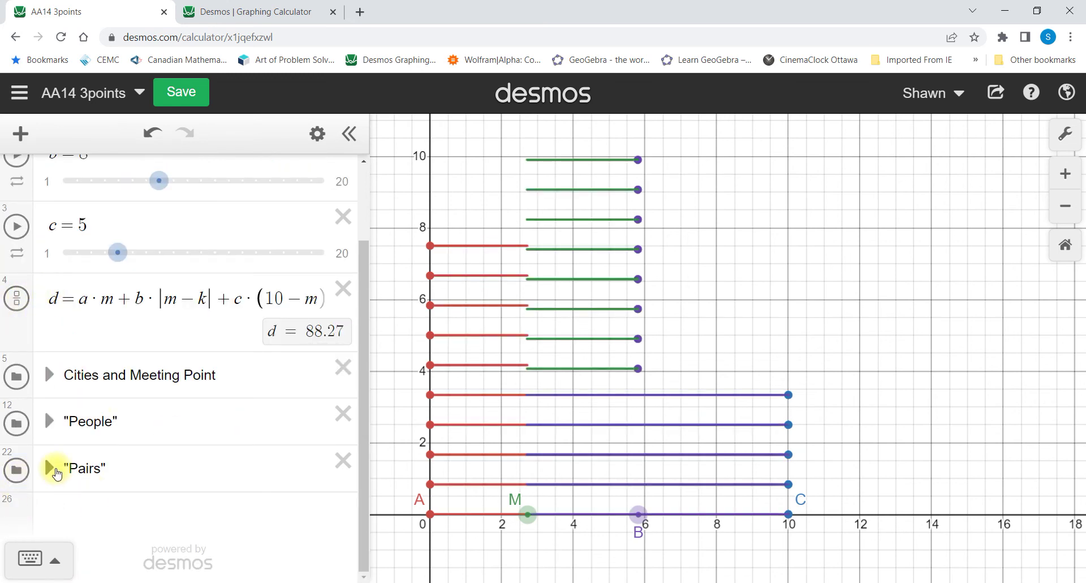
- Expand the "Pairs" folder and widen the expression list to view the full formula of f(x)
left_click(50, 469)
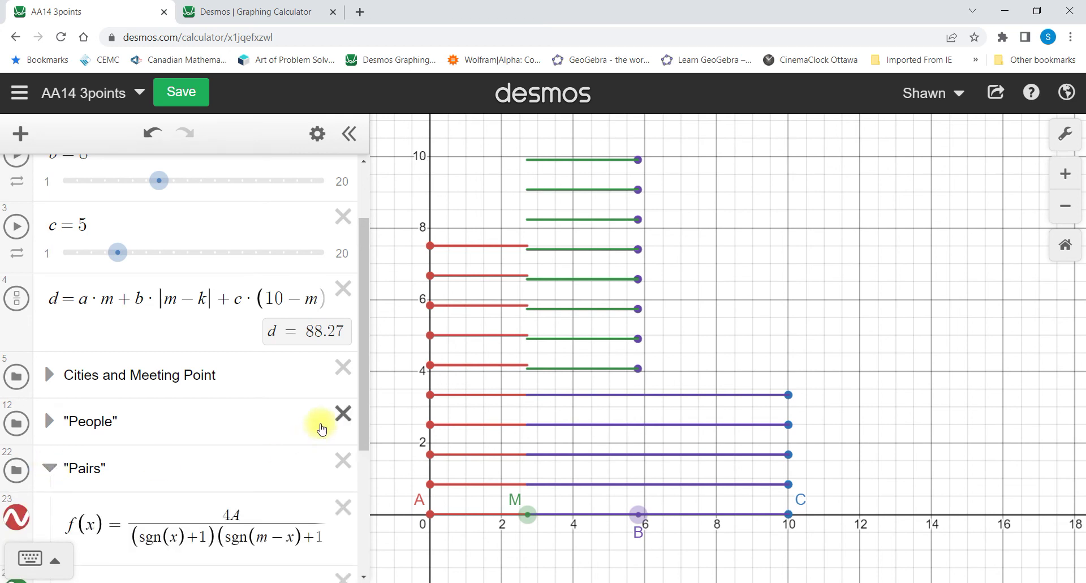
left_click_drag(358, 376, 359, 442)
left_click(208, 437)
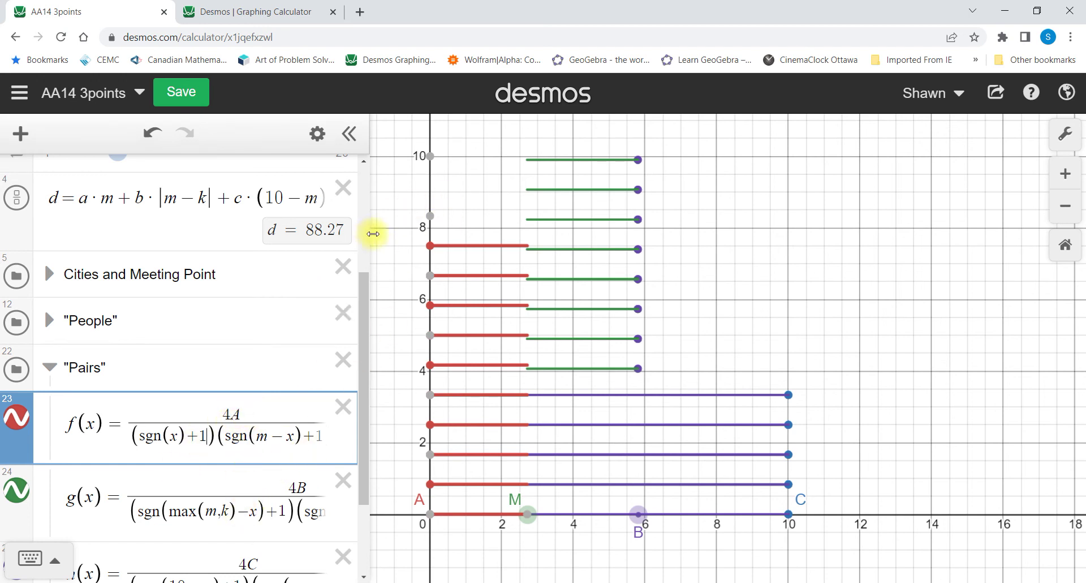
left_click_drag(373, 233, 619, 233)
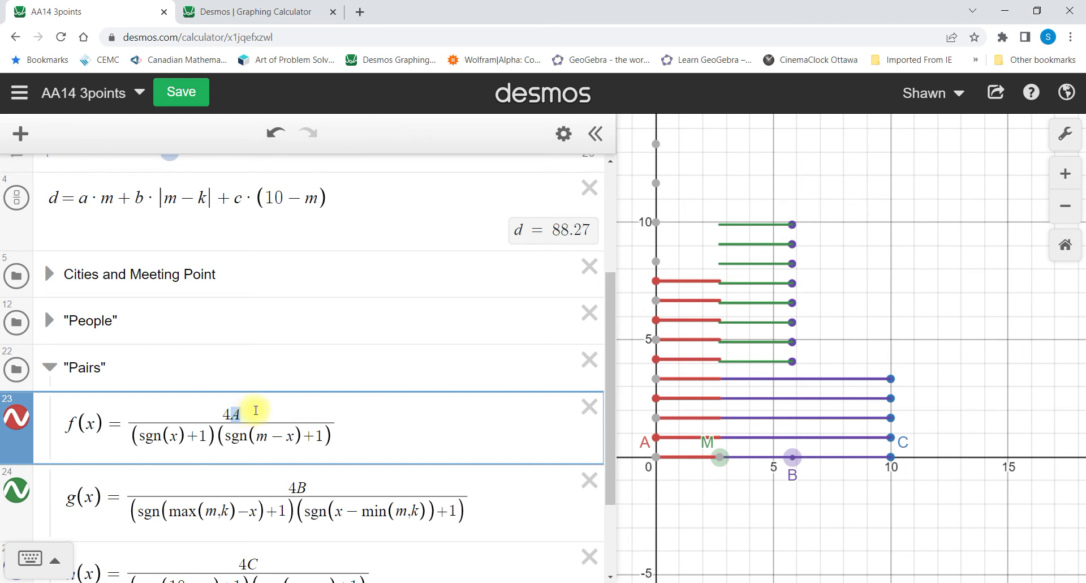
- Move A out of f(x)'s numerator as a separate factor, and duplicate the fraction 4/((sgn(x)+1)(sgn(m−x)+1)) in front of it
key("BackSpace")
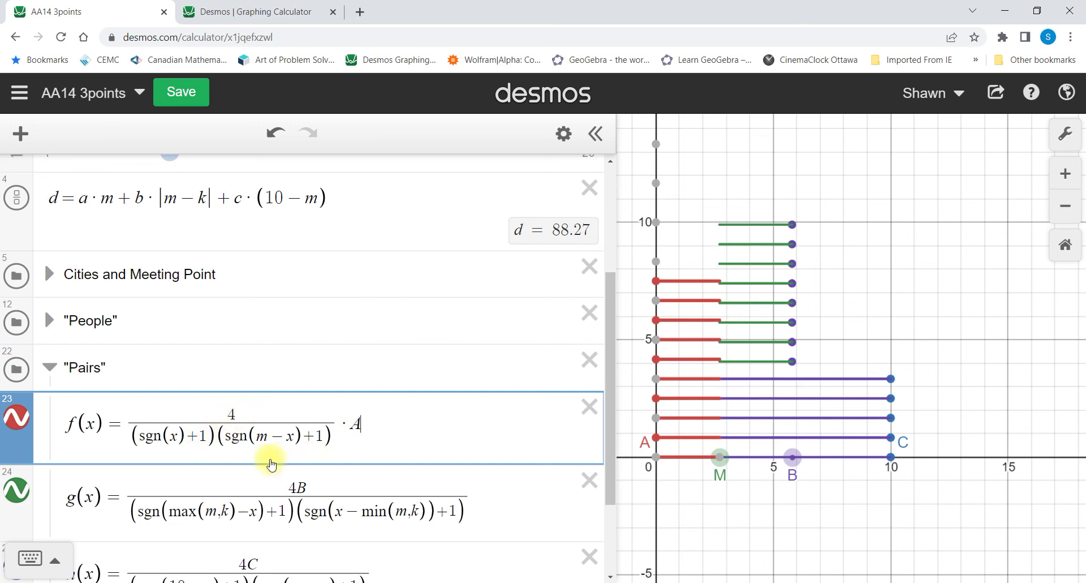
left_click_drag(268, 430, 138, 430)
key("ctrl+c")
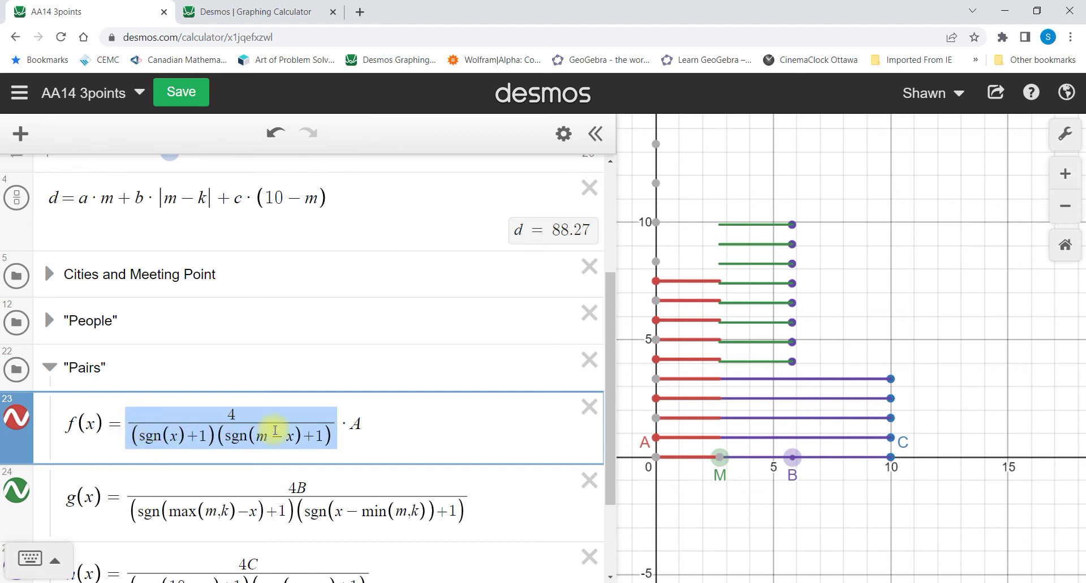
key("BackSpace")
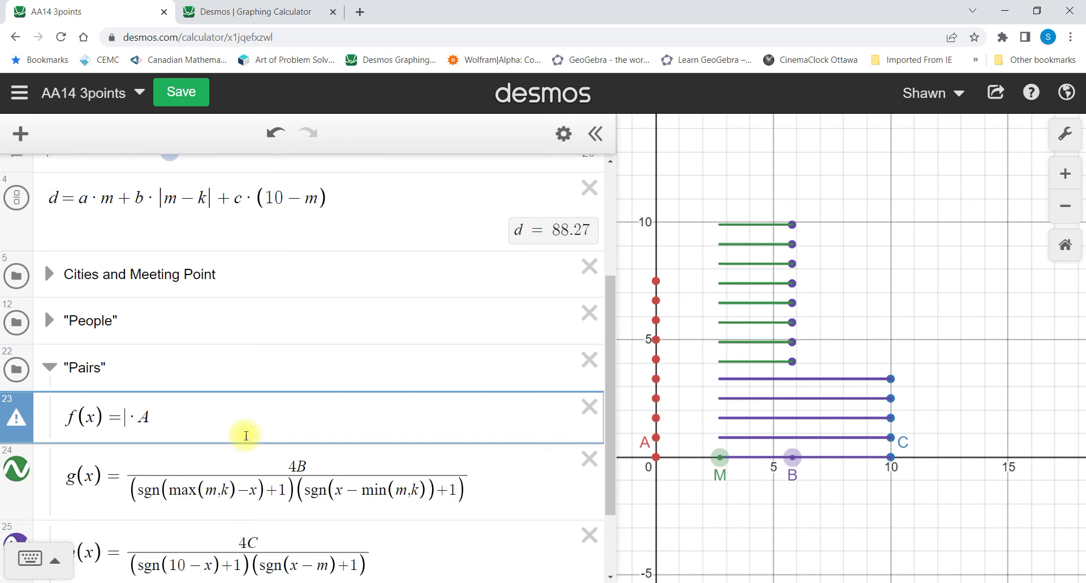
key("ctrl+v")
key("ctrl+v")
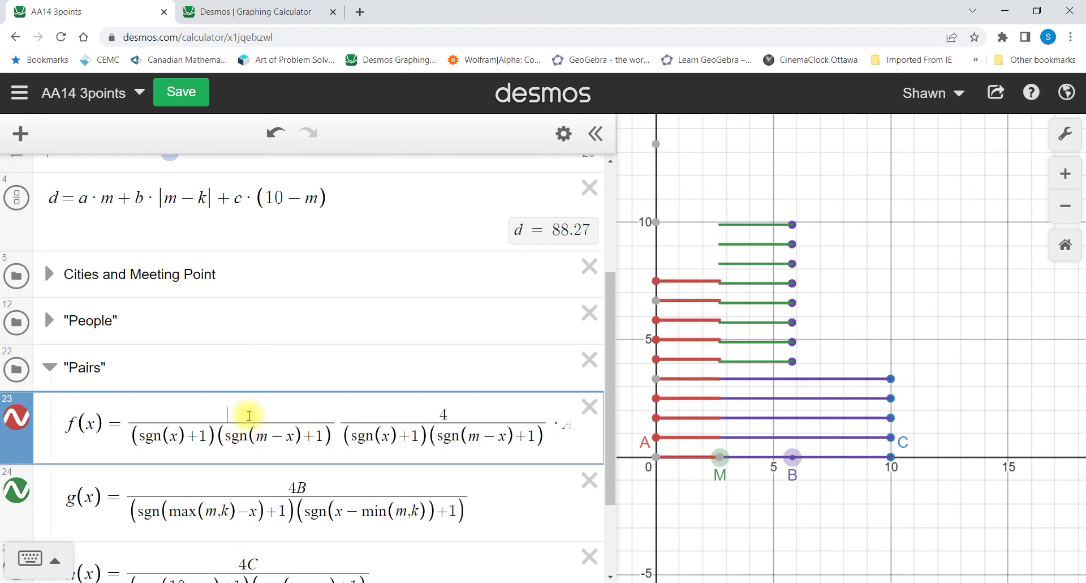
- Reduce the first fraction of f(x) to 2/(sgn(x)+1) by changing its numerator and removing the sgn(m−x)+1 factor
type("2")
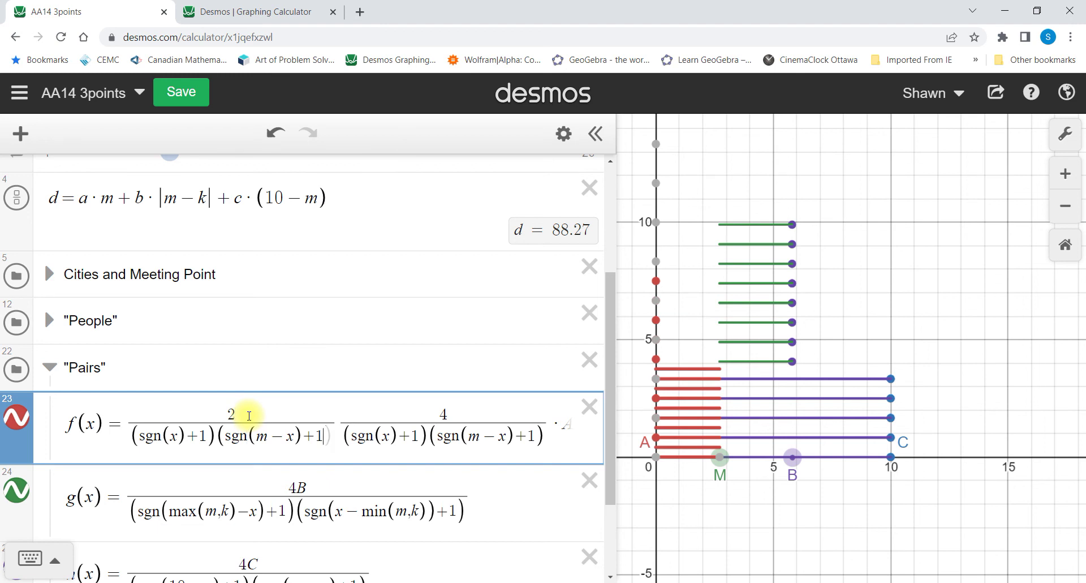
key("BackSpace")
key("BackSpace")
key("BackSpace")
key("BackSpace")
key("BackSpace")
key("BackSpace")
key("BackSpace")
key("BackSpace")
key("BackSpace")
key("BackSpace")
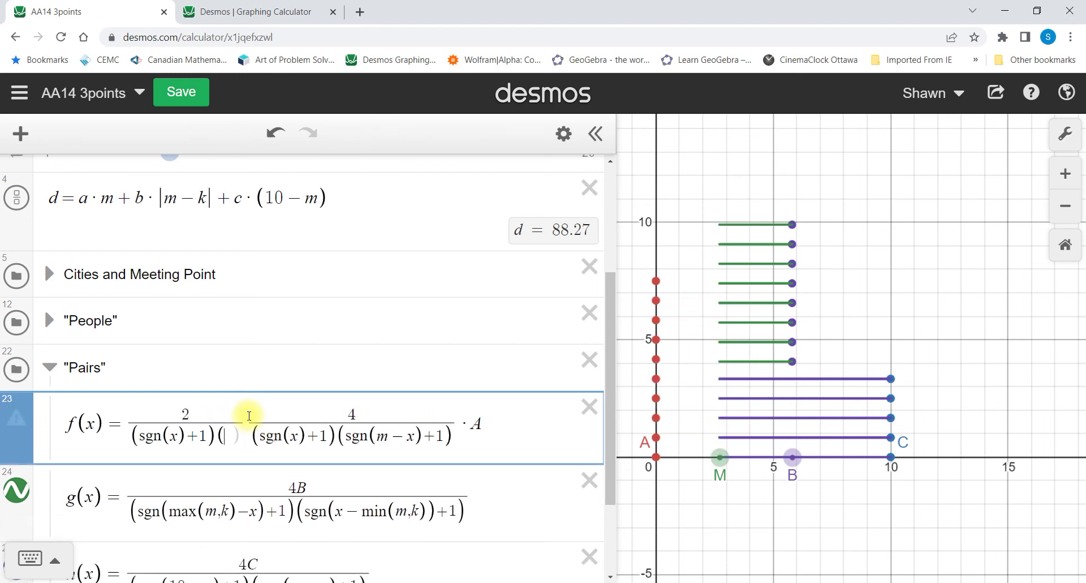
key("BackSpace")
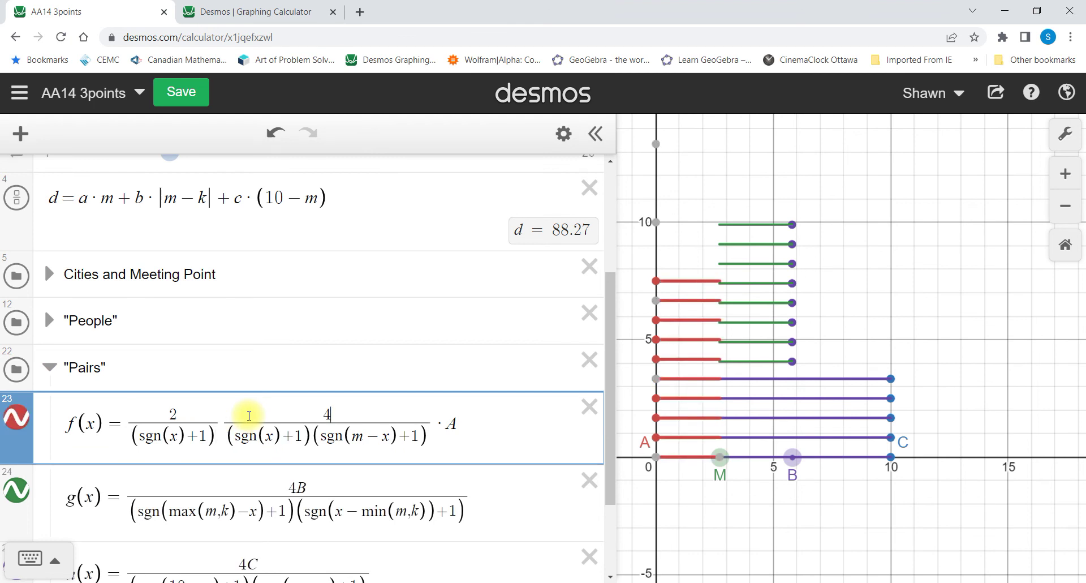
- Reduce the second fraction of f(x) to 2/(sgn(m−x)+1) by changing its numerator and removing the sgn(x)+1 factor
key("BackSpace")
type("2")
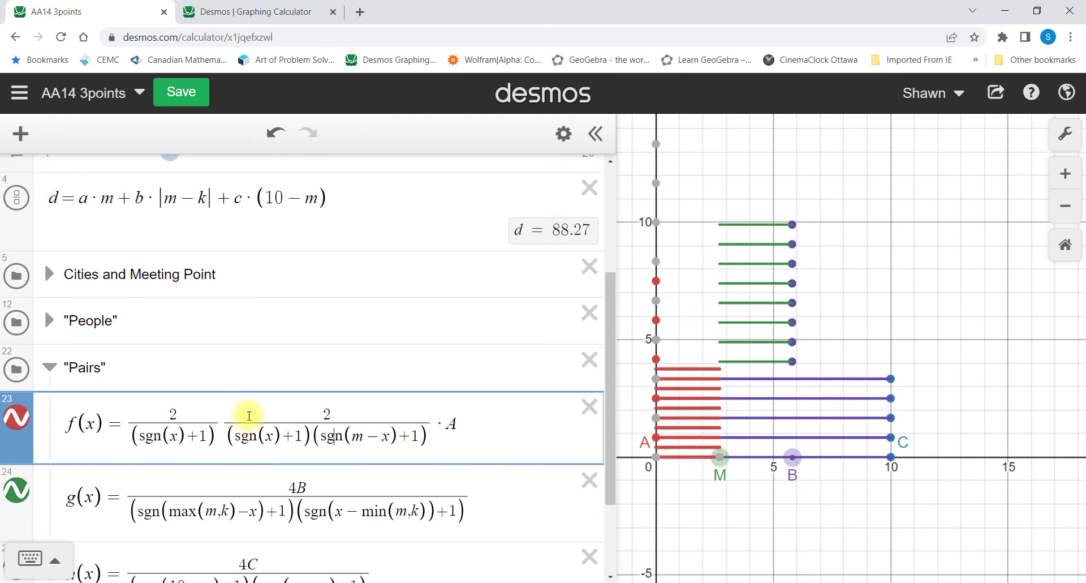
key("BackSpace")
key("BackSpace")
key("BackSpace")
key("BackSpace")
key("BackSpace")
key("BackSpace")
key("BackSpace")
key("BackSpace")
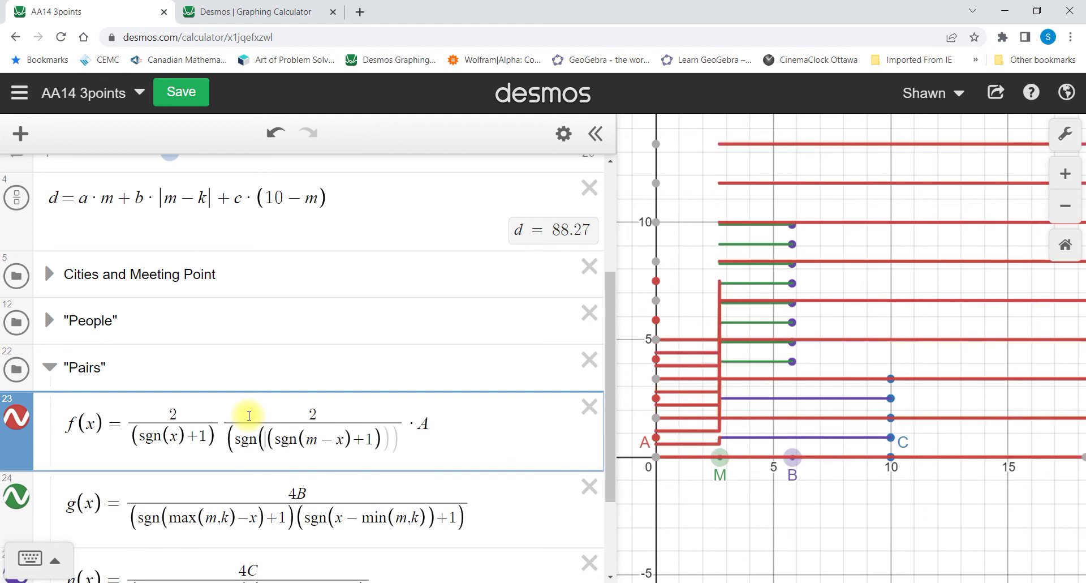
key("BackSpace")
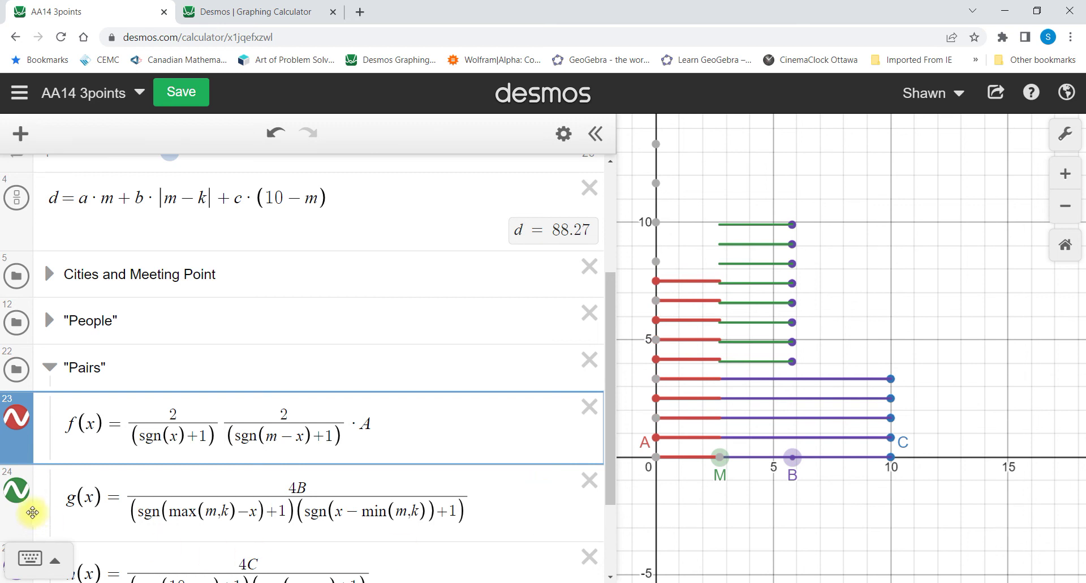
- Hide g(x) and h(x) to examine f(x)'s segments alone, and reshow both functions on the graph
left_click(16, 490)
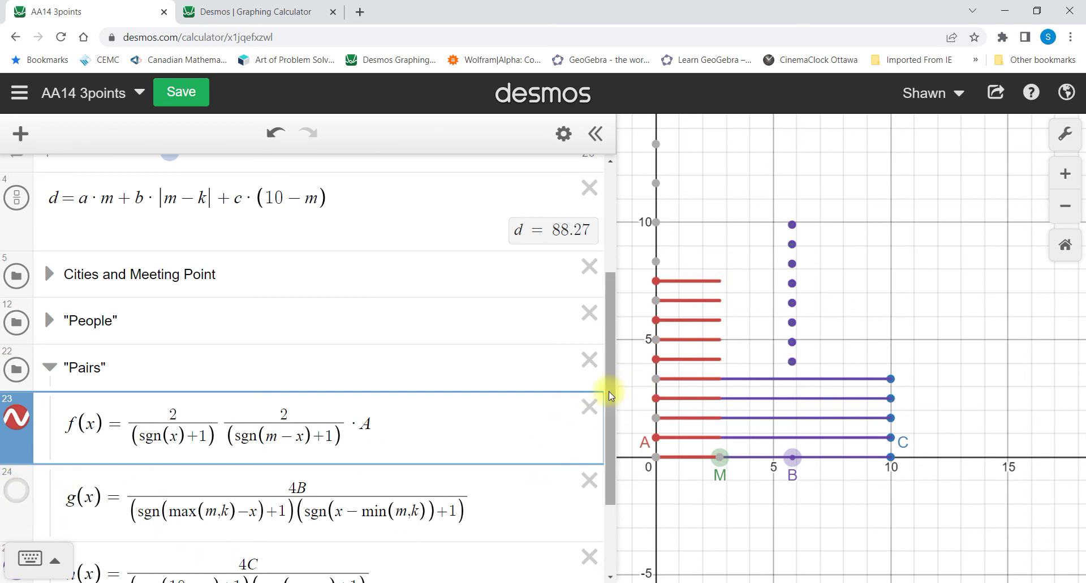
scroll(610, 396, "down", 1)
left_click(15, 513)
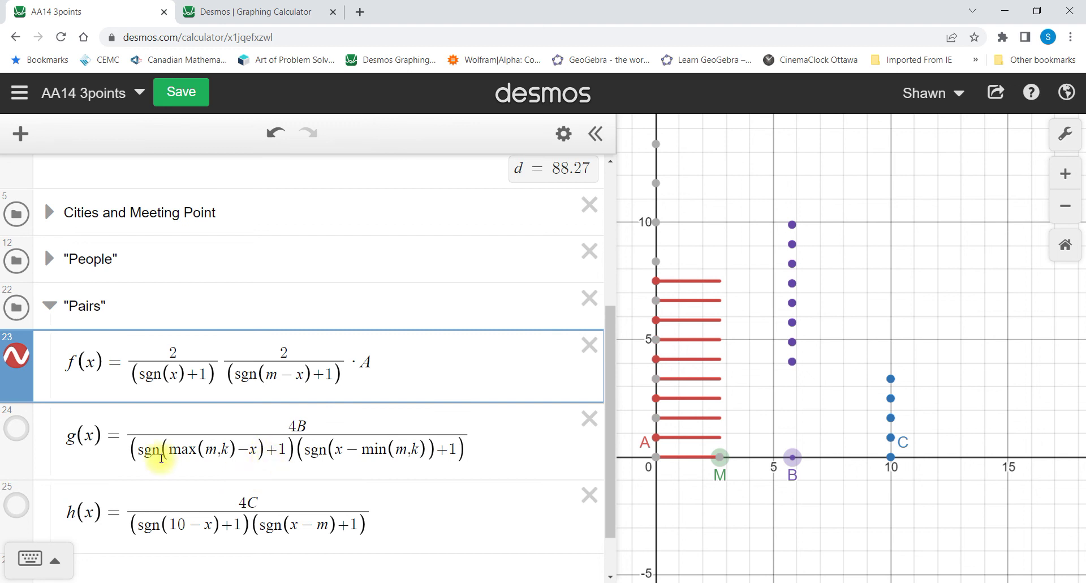
left_click_drag(611, 401, 517, 432)
left_click(18, 450)
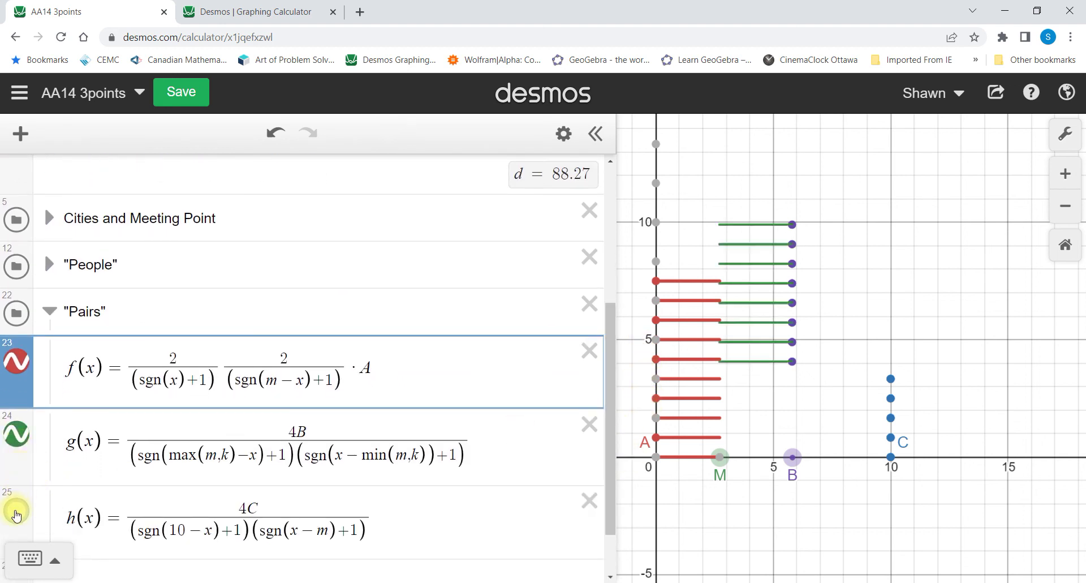
left_click(17, 511)
- Collapse the "Pairs" folder, and move M back and forth past B, leaving it at about 7
left_click(50, 310)
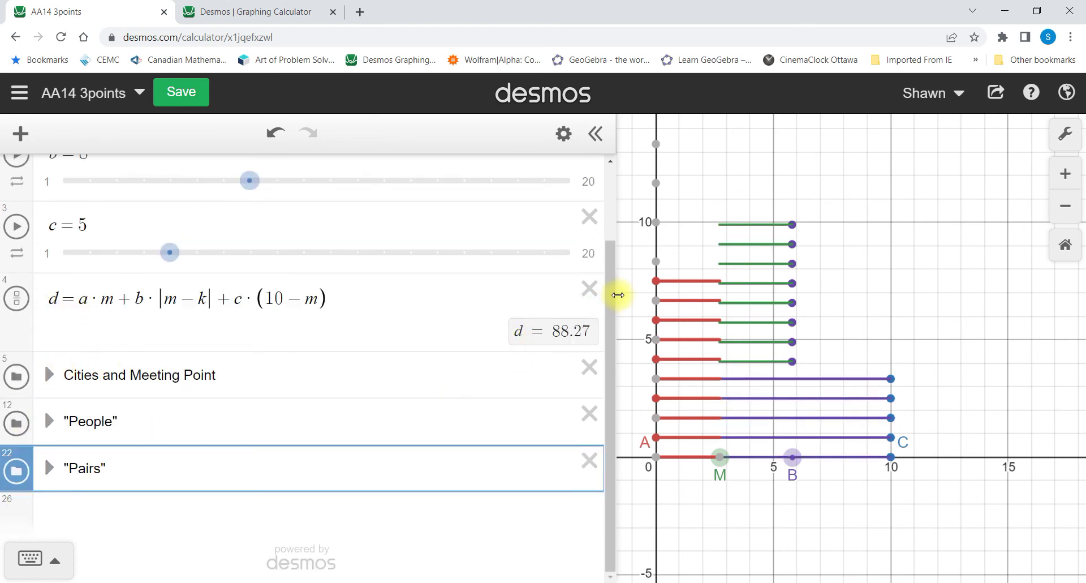
left_click_drag(618, 295, 393, 317)
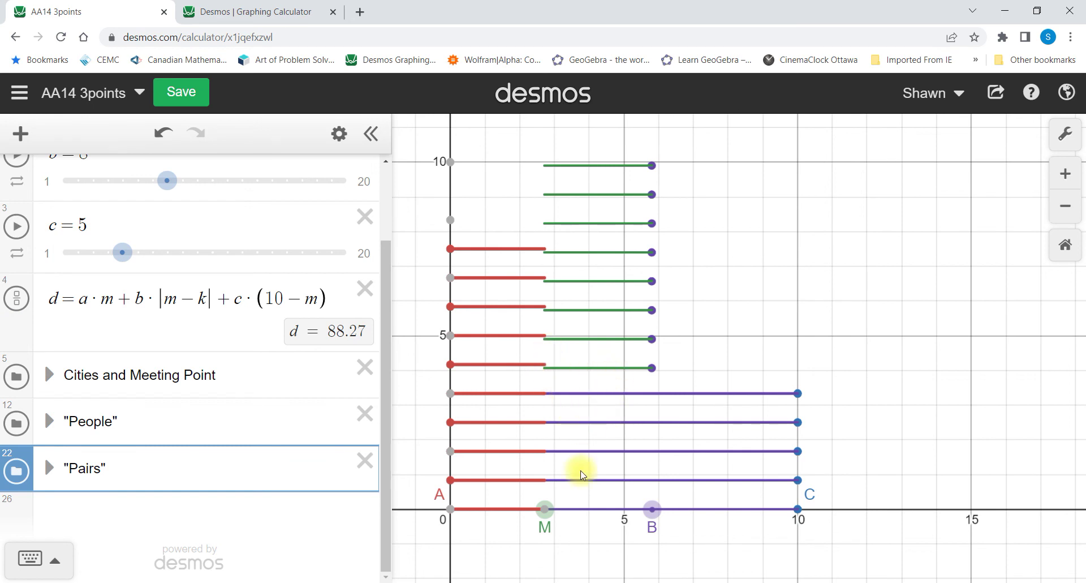
left_click_drag(538, 518, 700, 508)
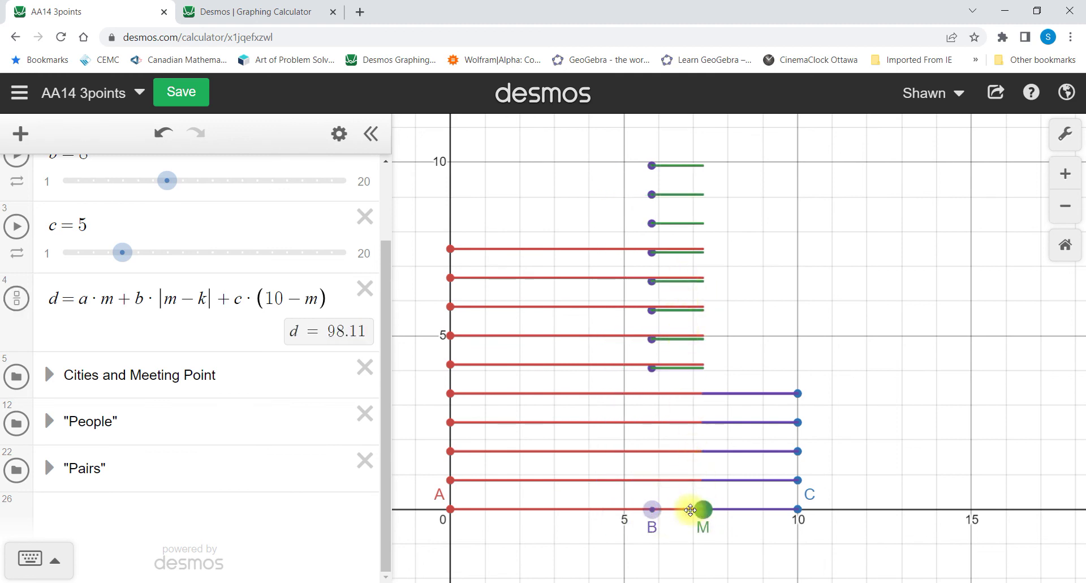
mouse_move(690, 510)
left_mouse_down()
mouse_move(606, 512)
mouse_move(693, 519)
left_mouse_up()
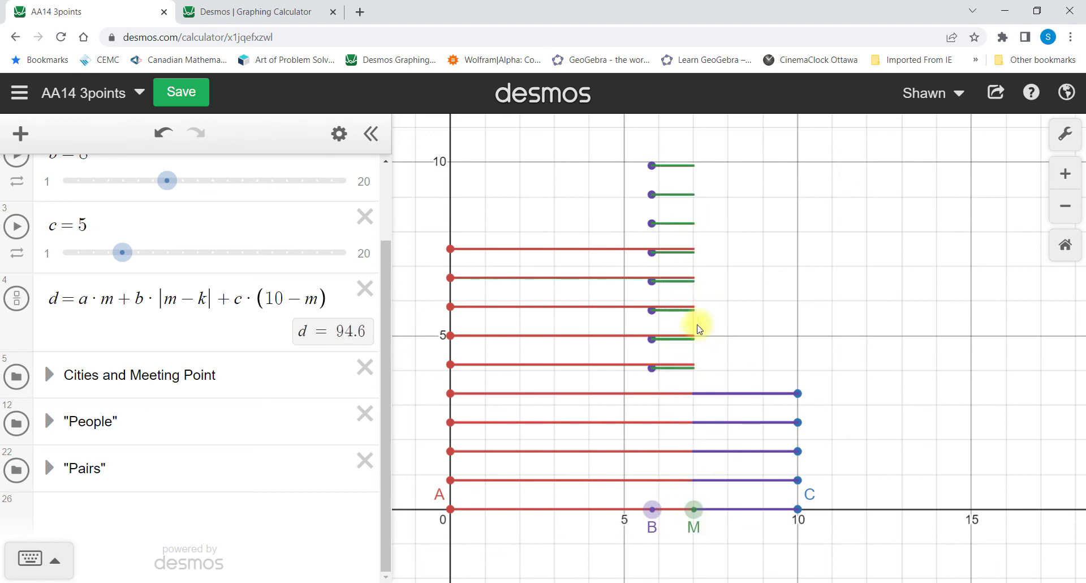
left_click_drag(692, 507, 601, 529)
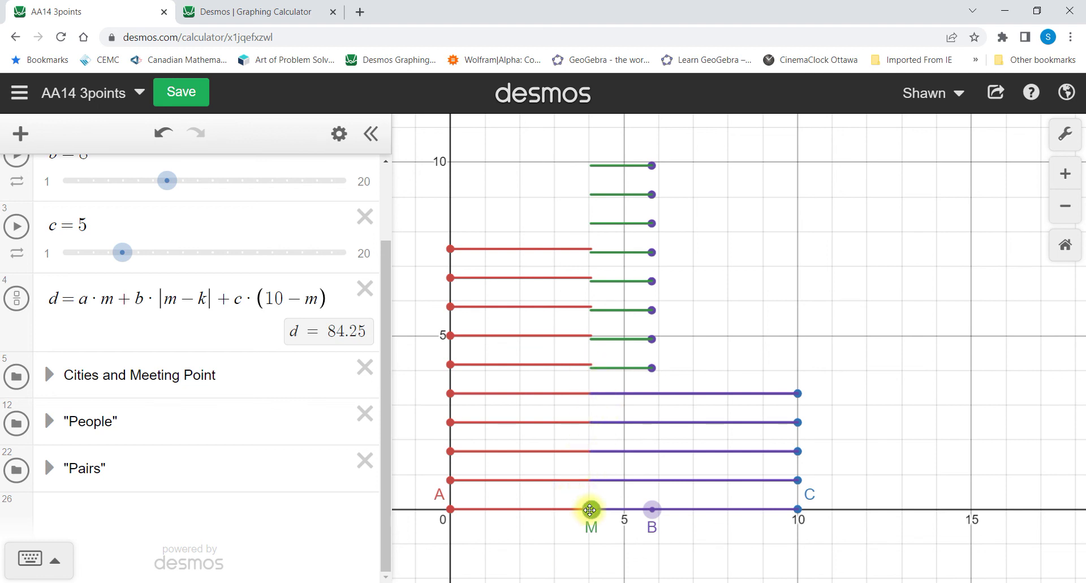
left_click_drag(590, 510, 692, 511)
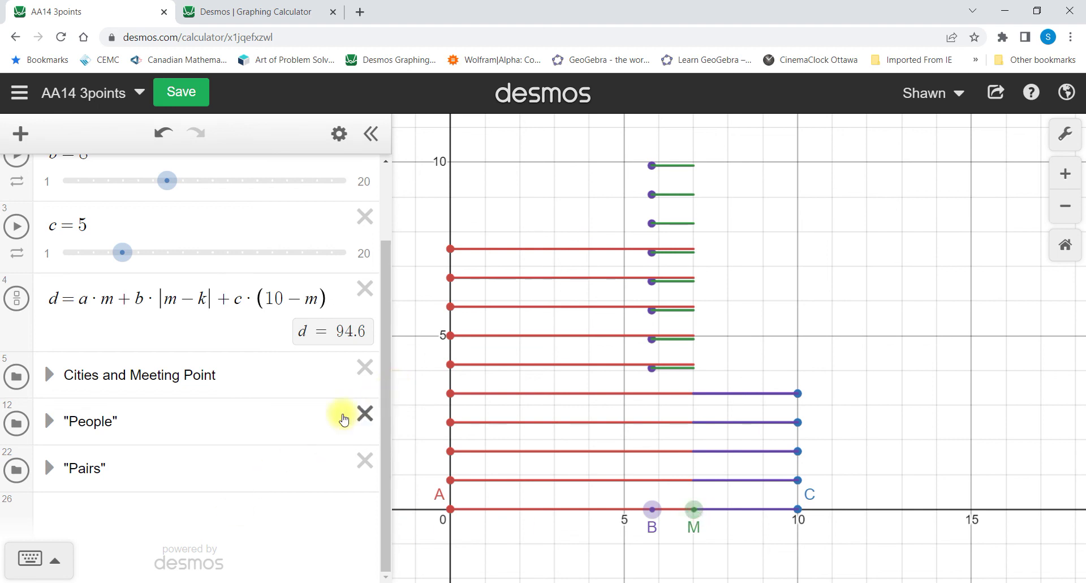
- Expand the "People" folder and examine B's formula through its −0.1 term
left_click(49, 467)
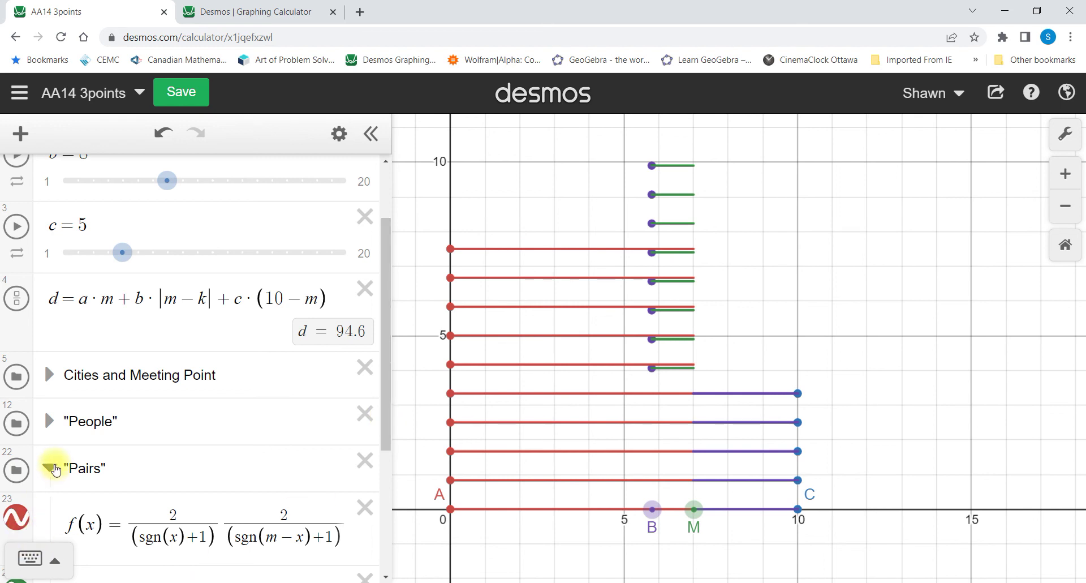
left_click(51, 469)
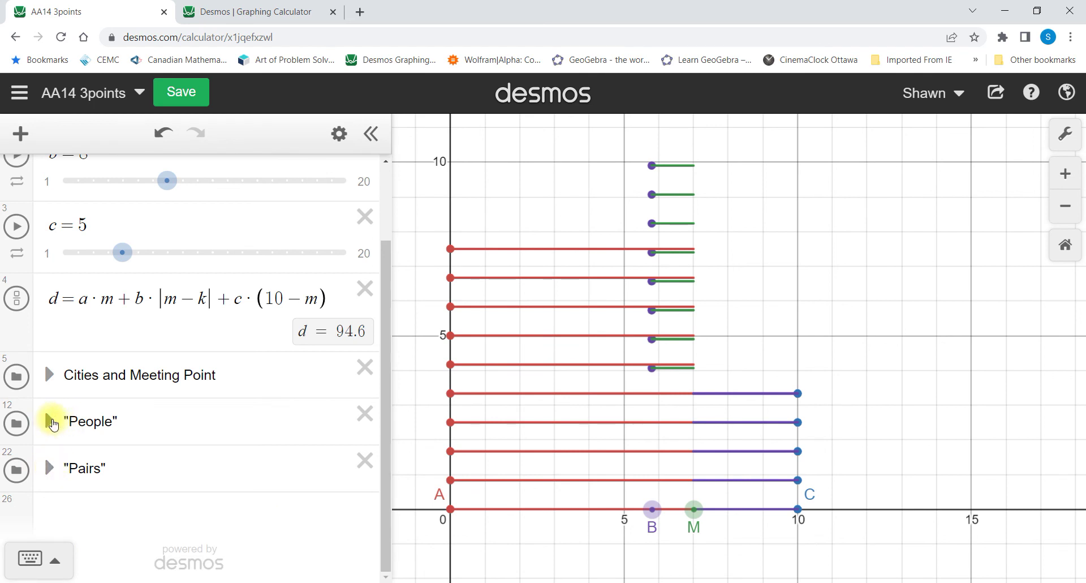
left_click(50, 421)
left_click_drag(384, 319, 387, 521)
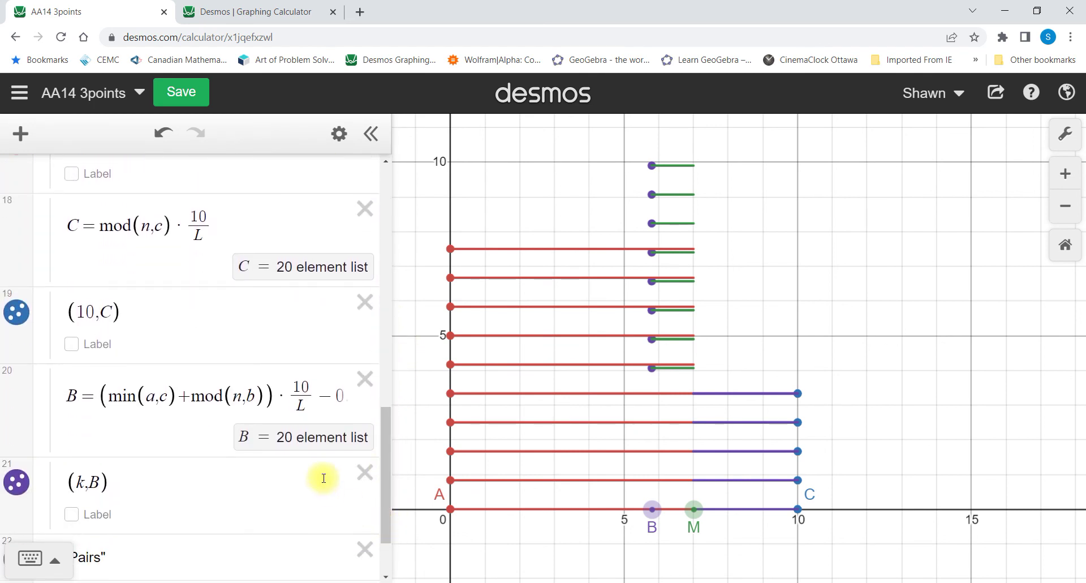
left_click(319, 397)
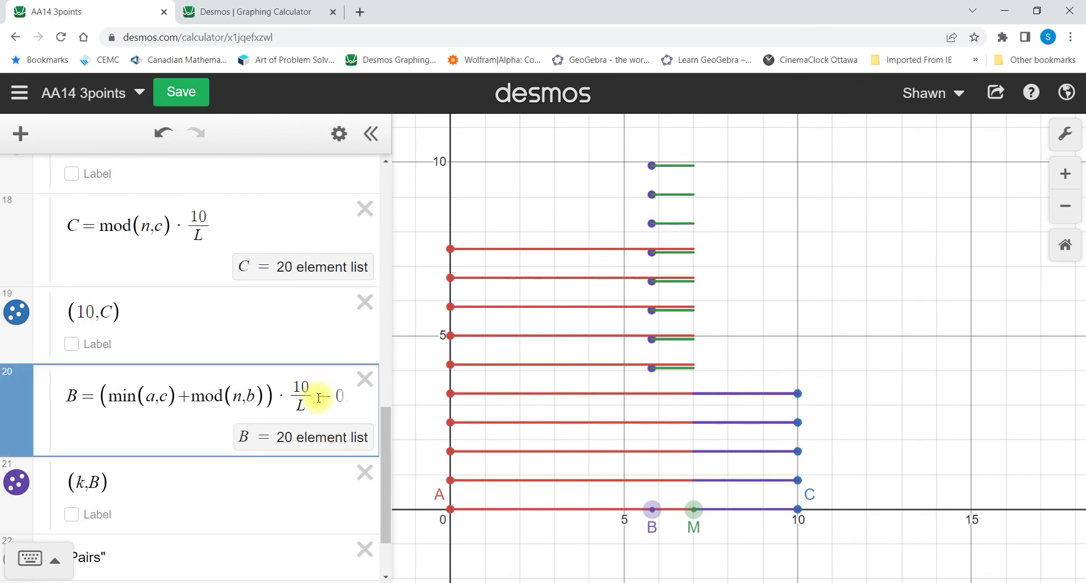
key("Right")
key("Right")
type(".1")
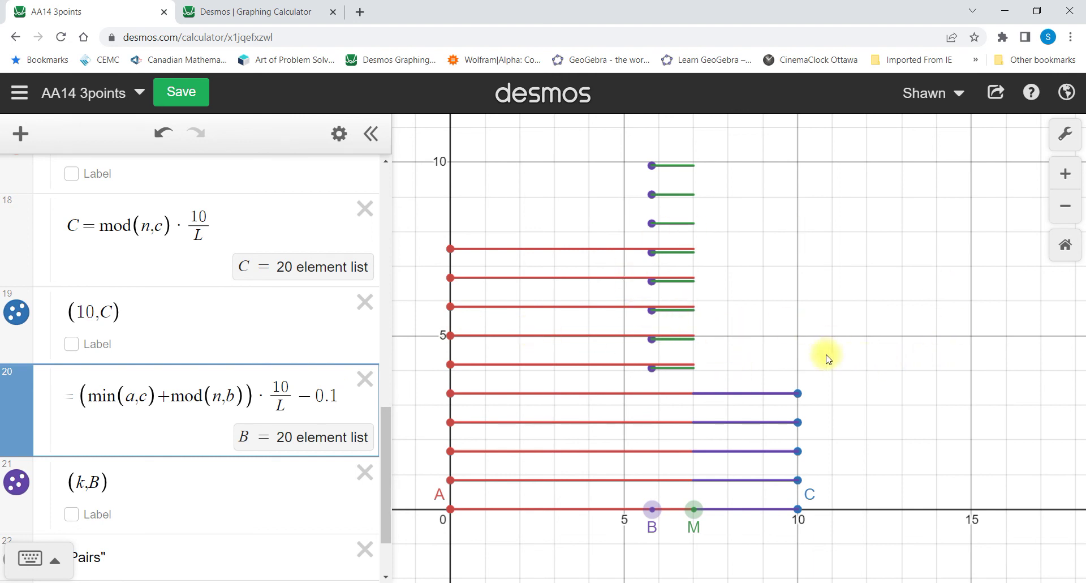
mouse_move(386, 493)
left_mouse_down()
mouse_move(389, 449)
mouse_move(389, 495)
left_mouse_up()
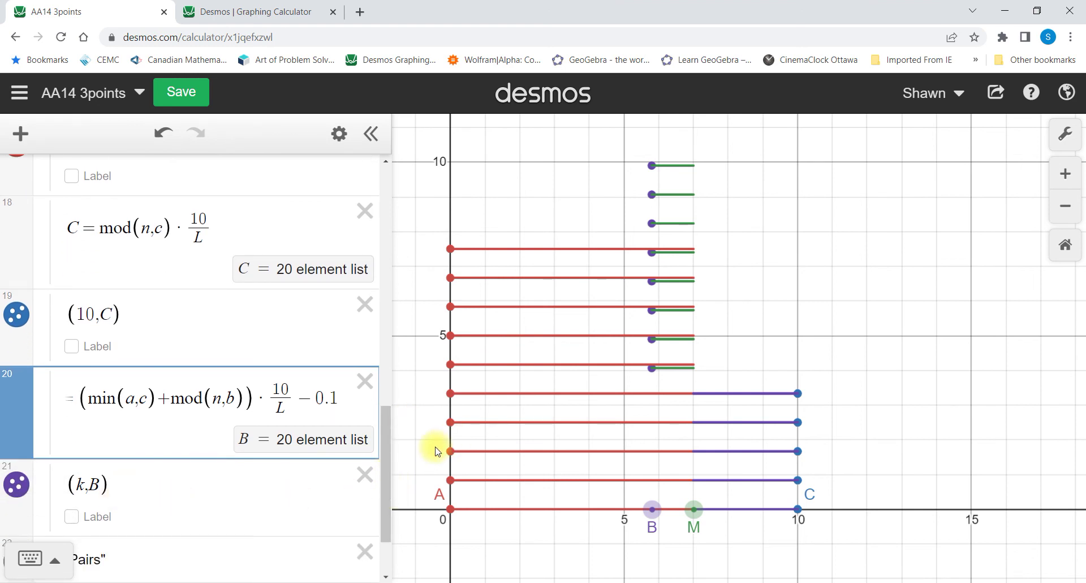